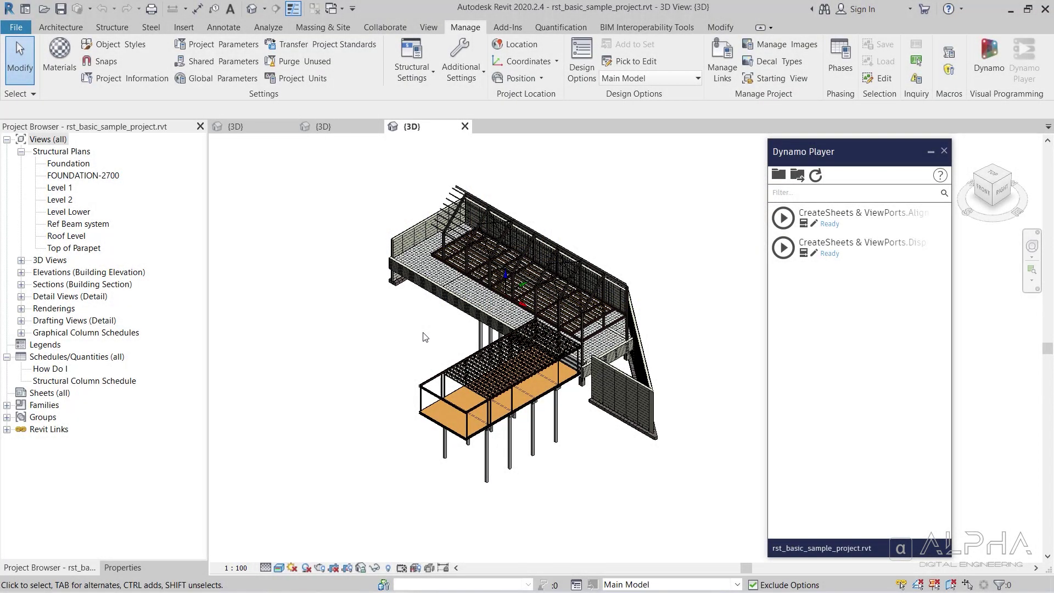
- Switch through the projects' 3D views to the structural project and check the script's 0 margin input
left_click(330, 125)
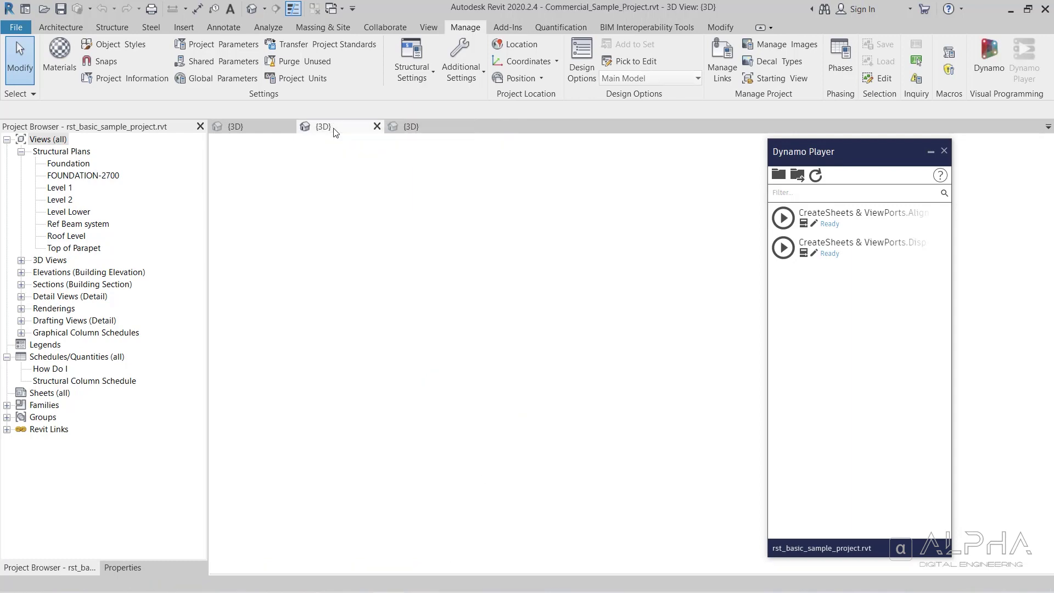
left_click(235, 126)
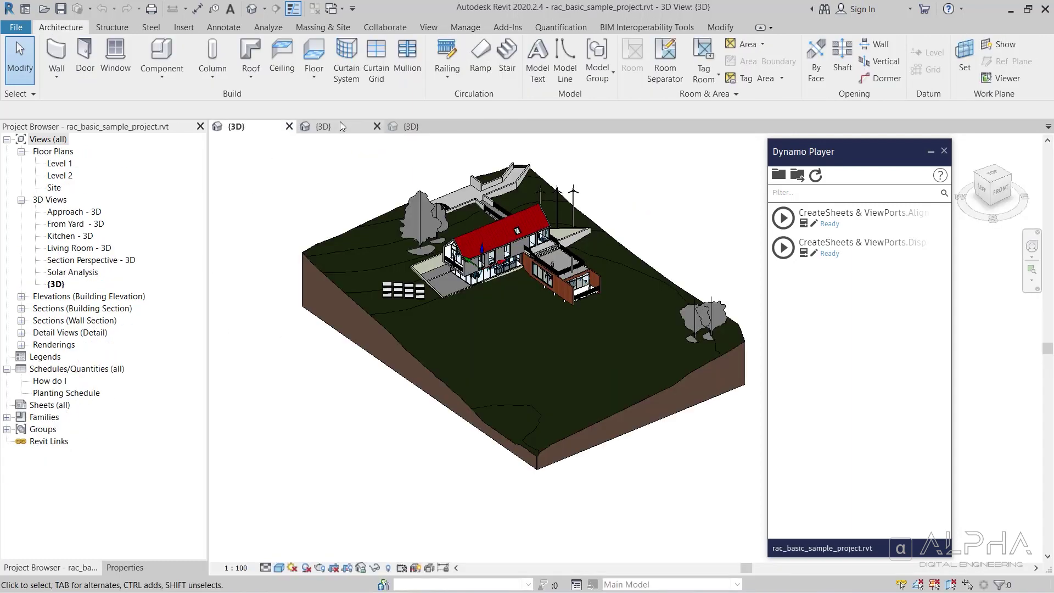
left_click(341, 123)
left_click(424, 125)
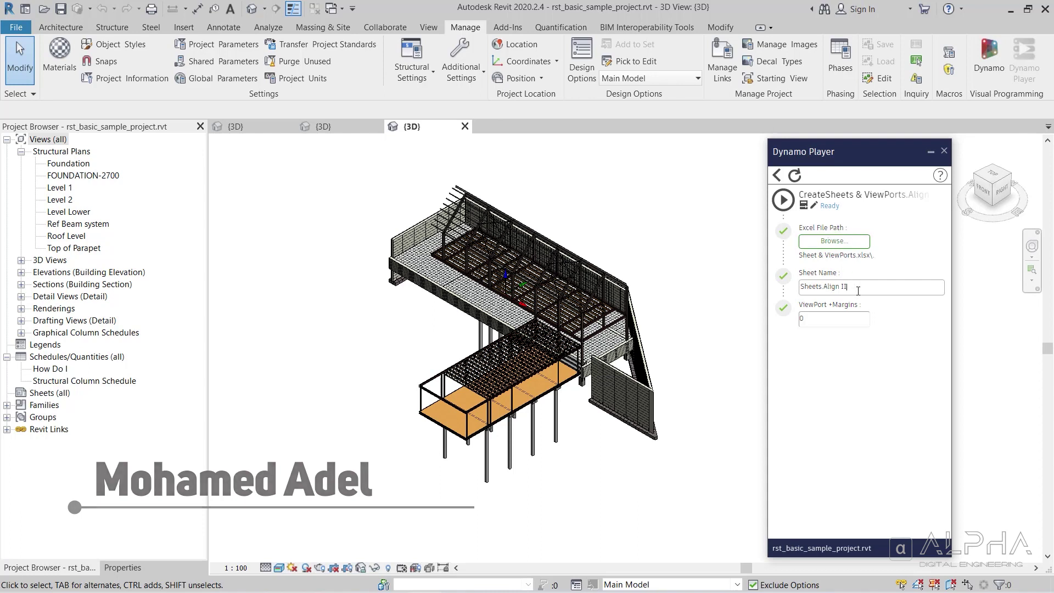
left_click(828, 316)
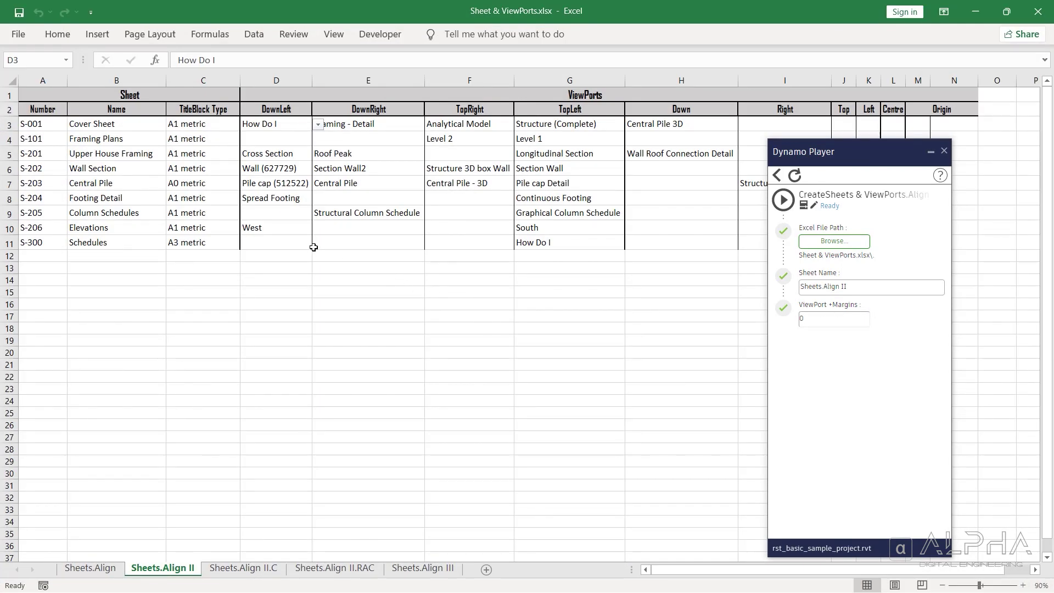
- Review the Sheet columns and title block options, keeping A1 metric for S-001 and A3 for S-300
left_click(185, 97)
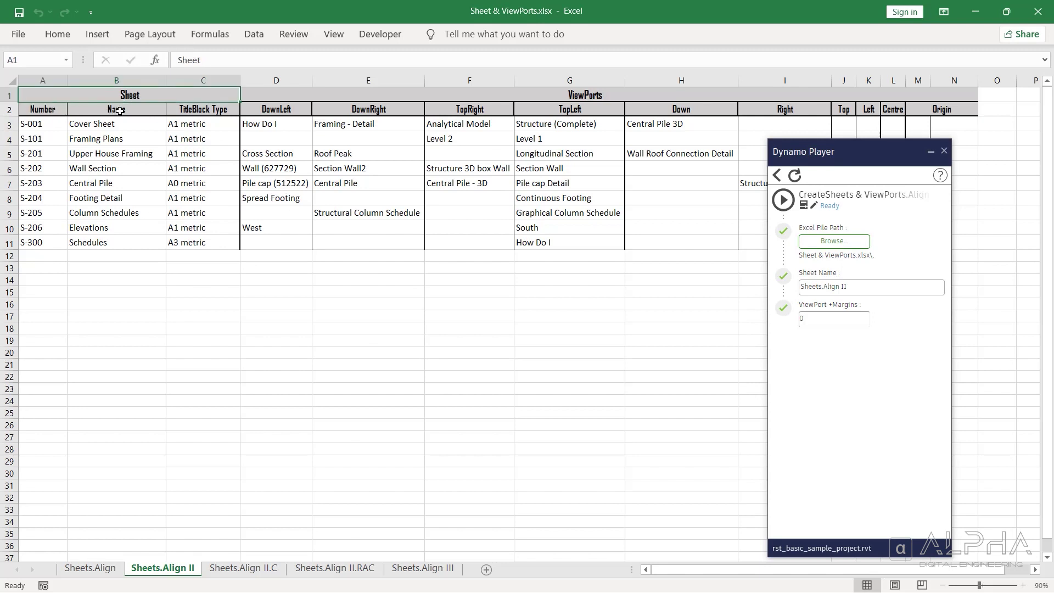
left_click(216, 112)
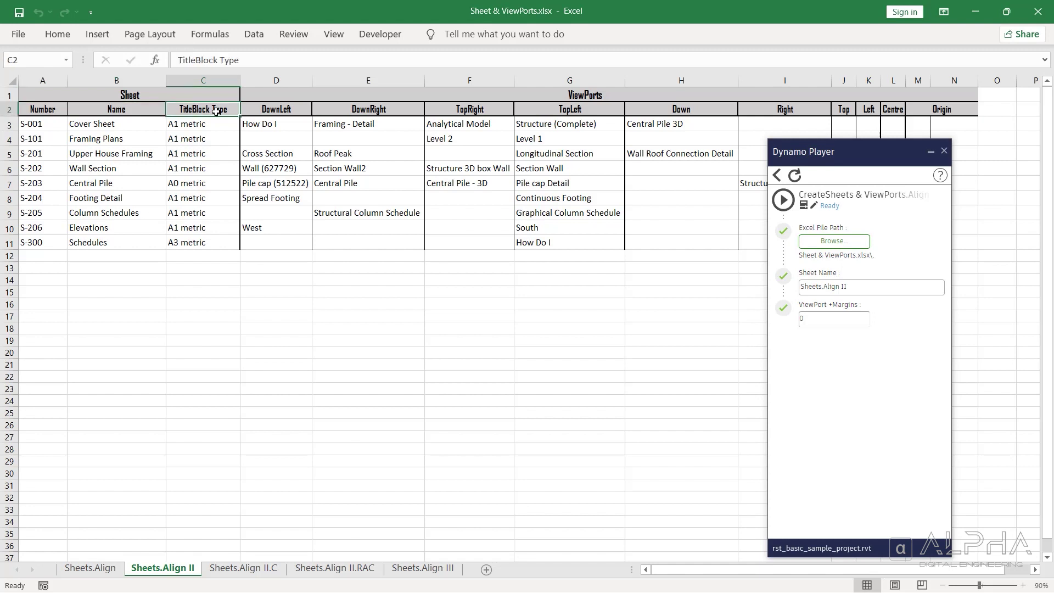
left_click(215, 125)
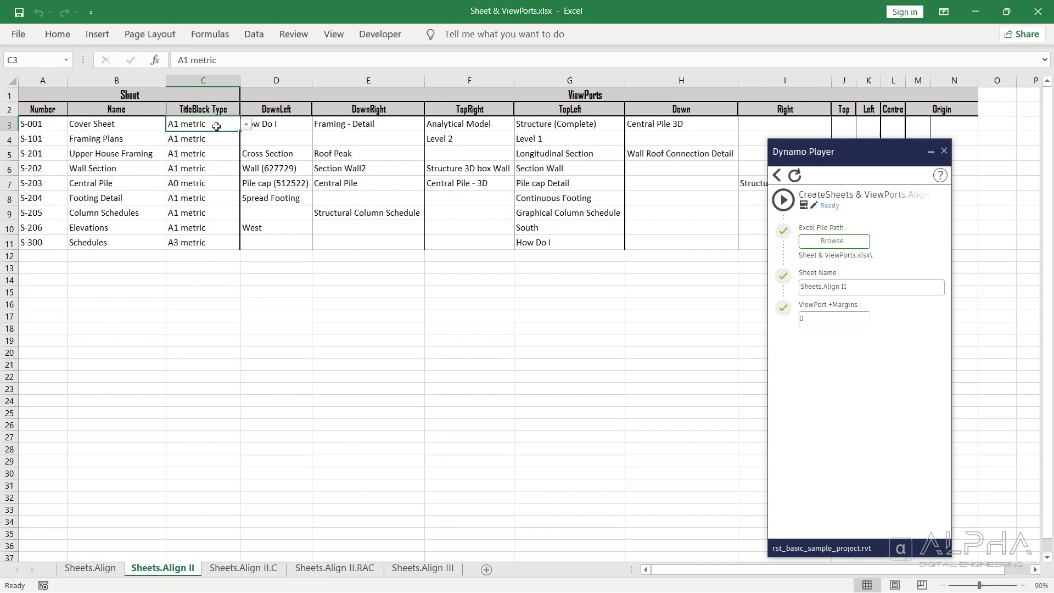
left_click(246, 124)
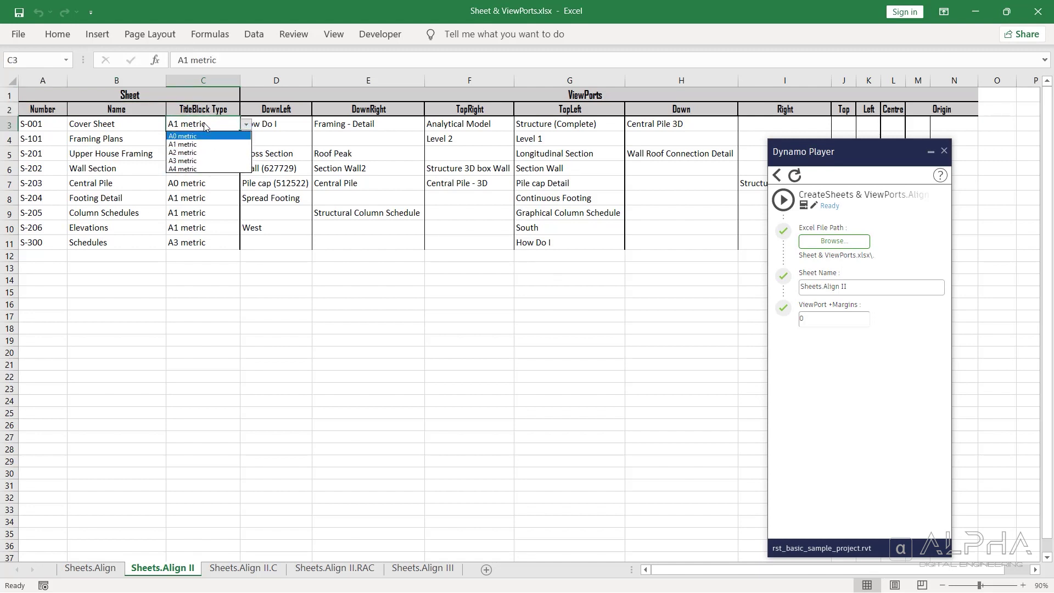
left_click(202, 122)
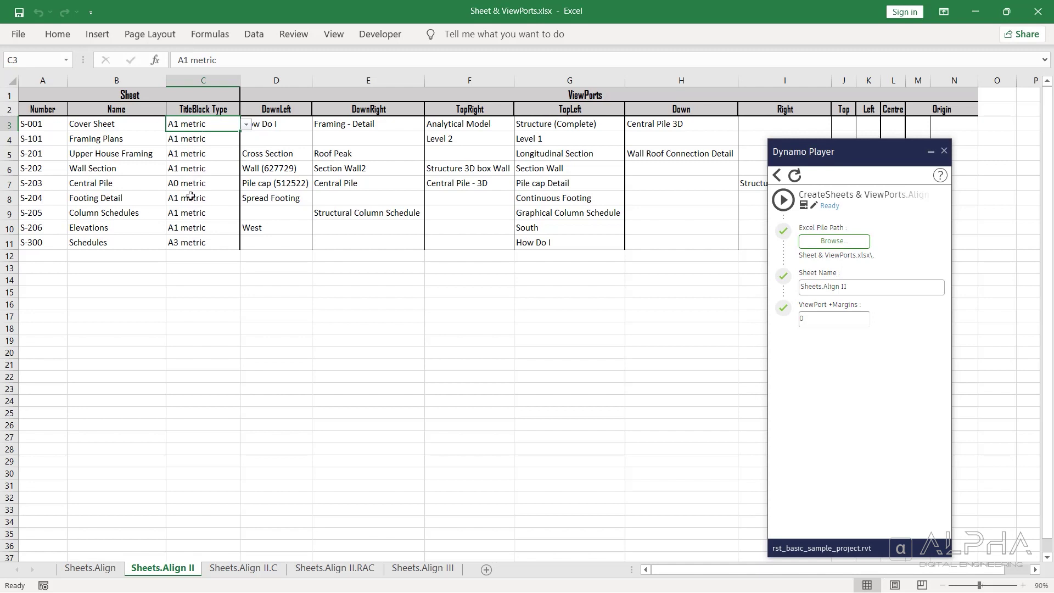
left_click(191, 181)
left_click(197, 243)
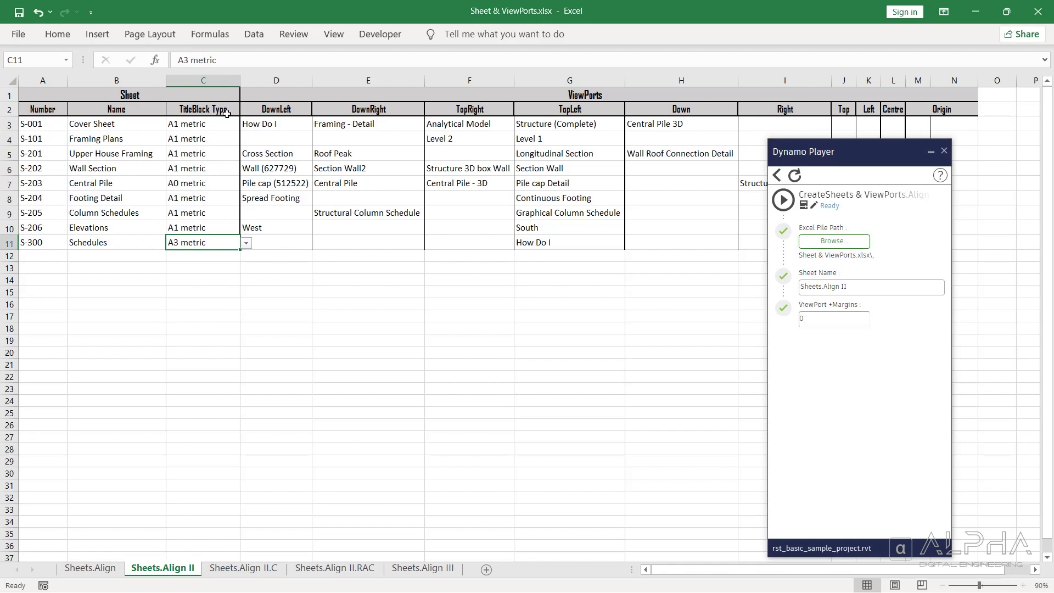
- Review the viewport position columns (DownLeft, TopLeft, Right) and hide the Dynamo Player panel
left_click(257, 81)
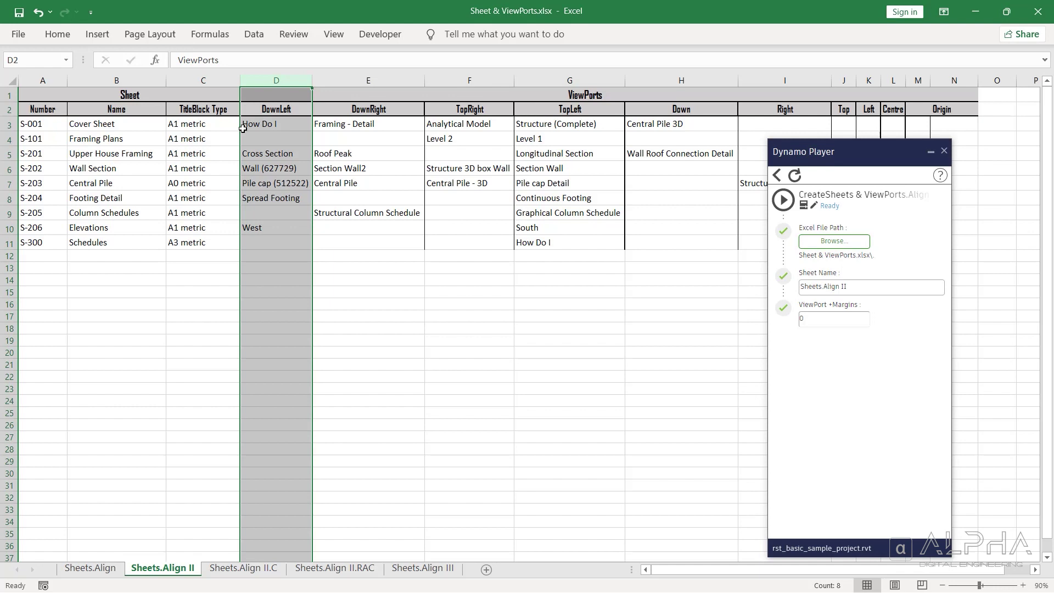
left_click(351, 95)
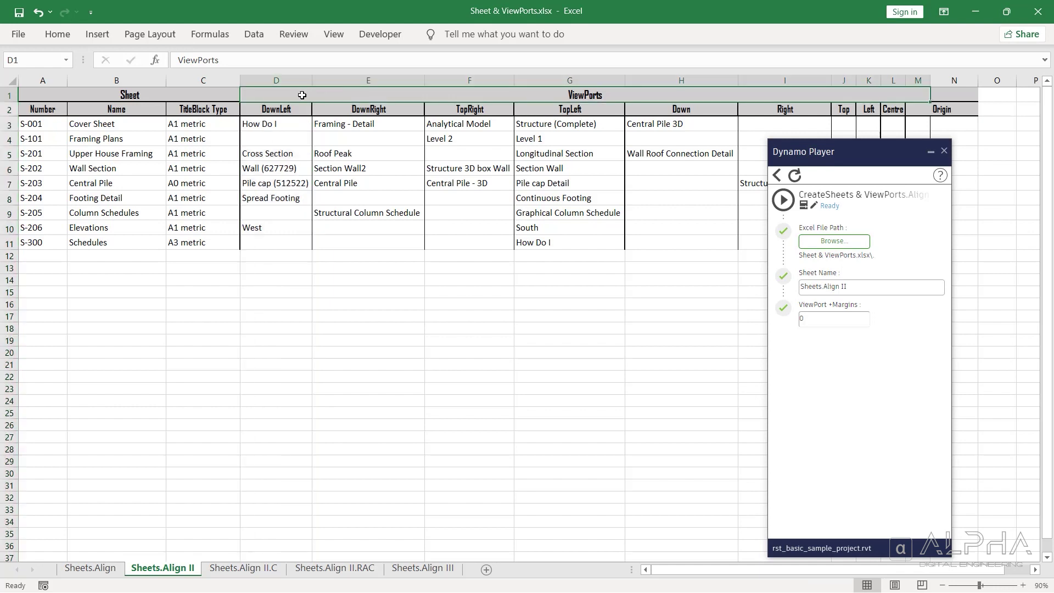
left_click(293, 125)
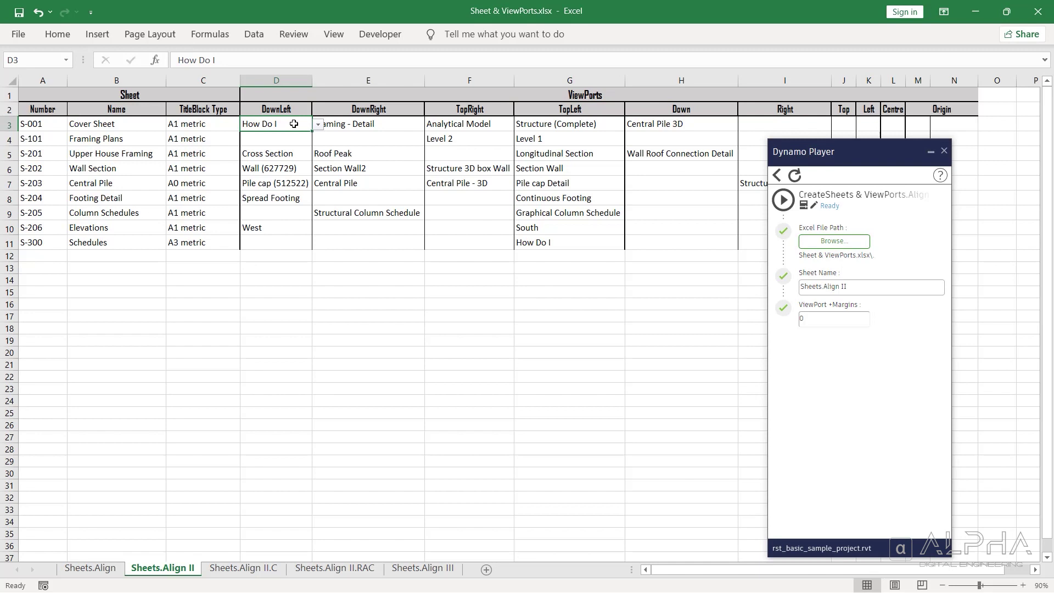
left_click(566, 196)
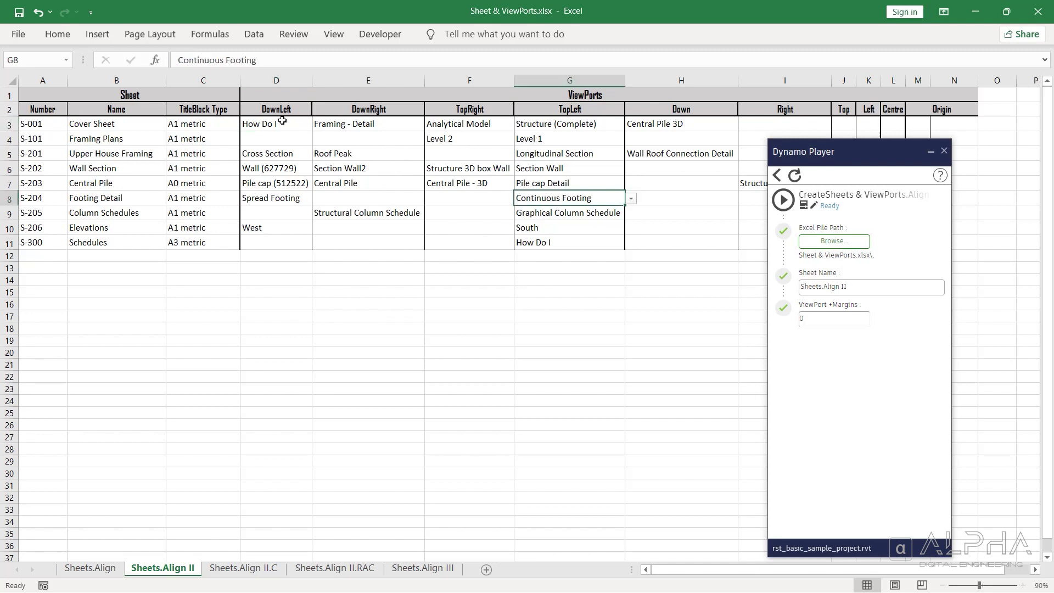
left_click_drag(277, 110, 942, 108)
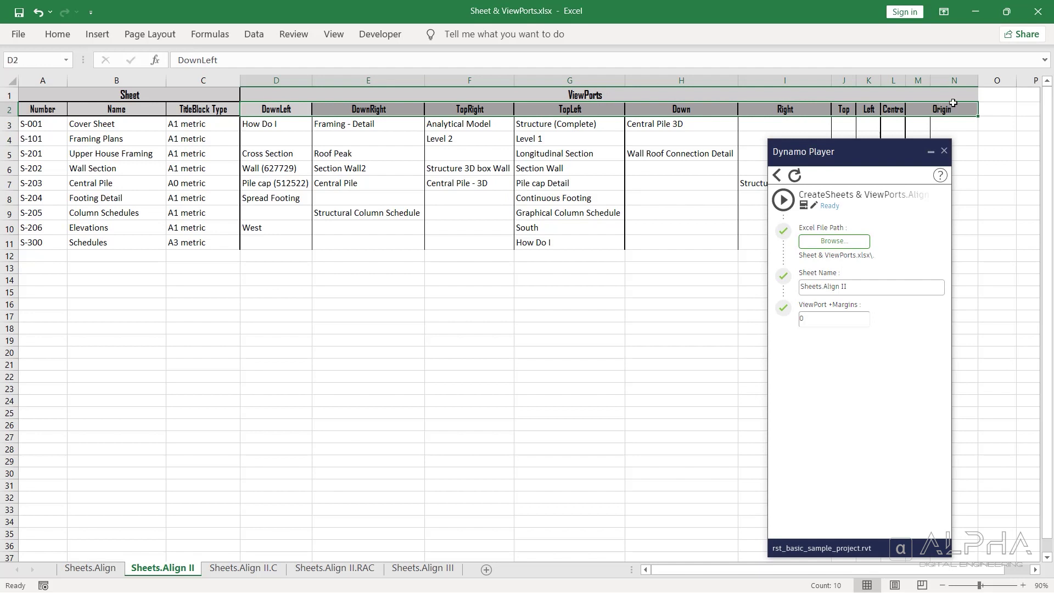
left_click(918, 124)
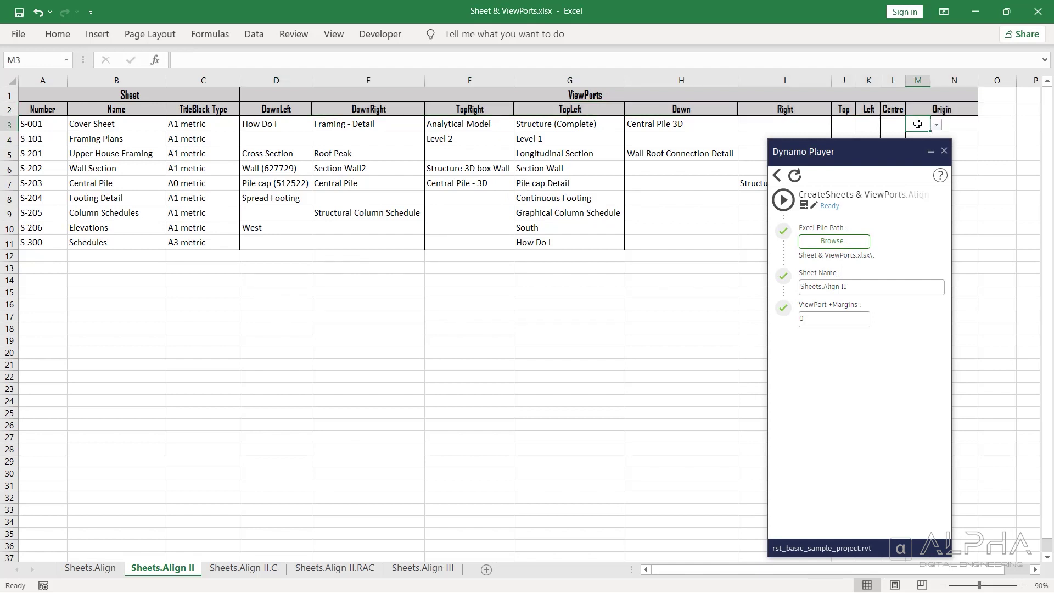
left_click_drag(917, 125, 994, 122)
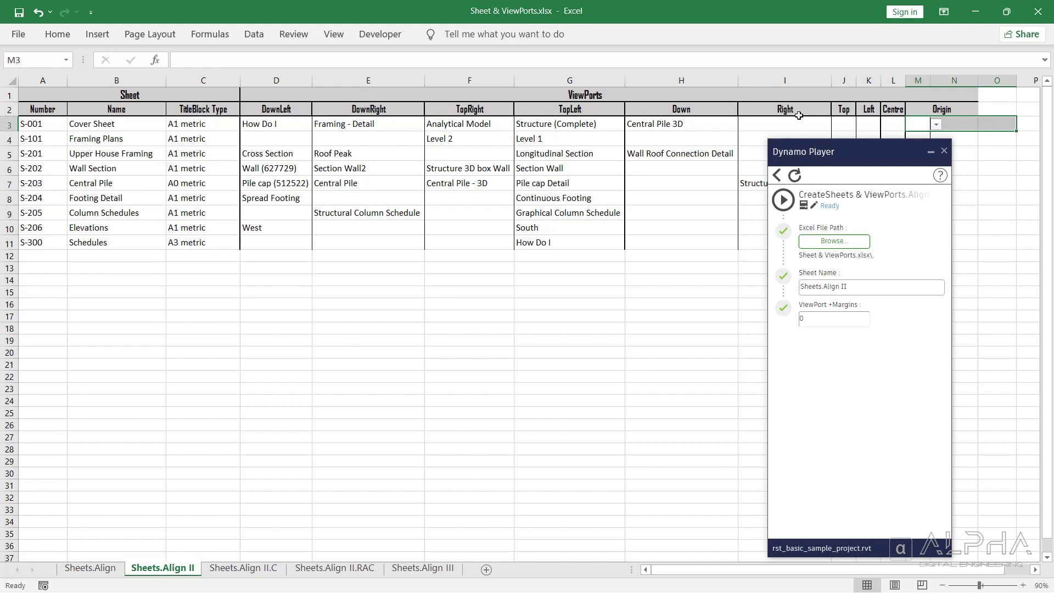
left_click(269, 96)
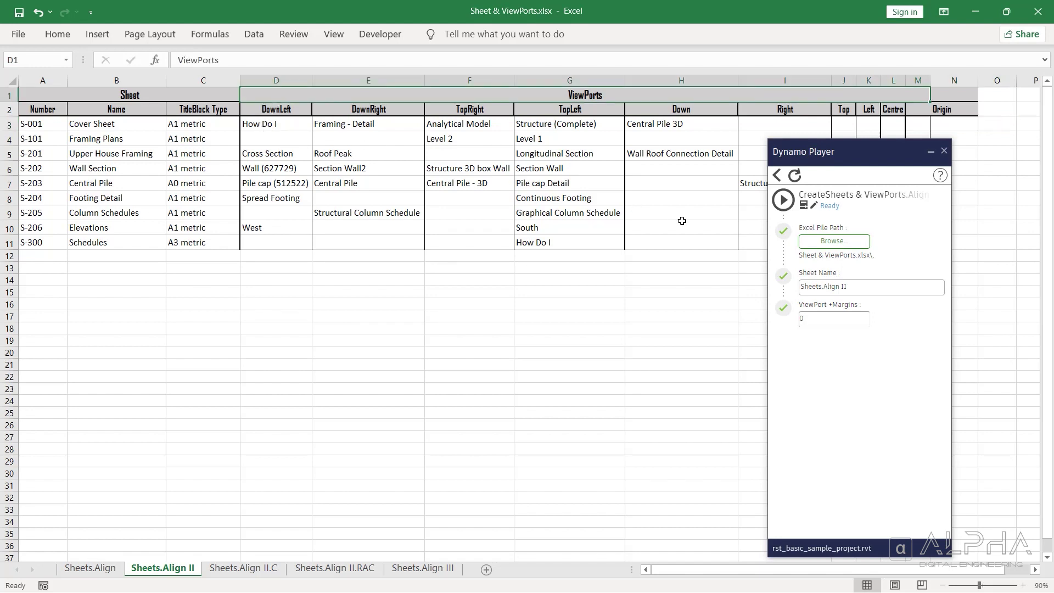
left_click(928, 151)
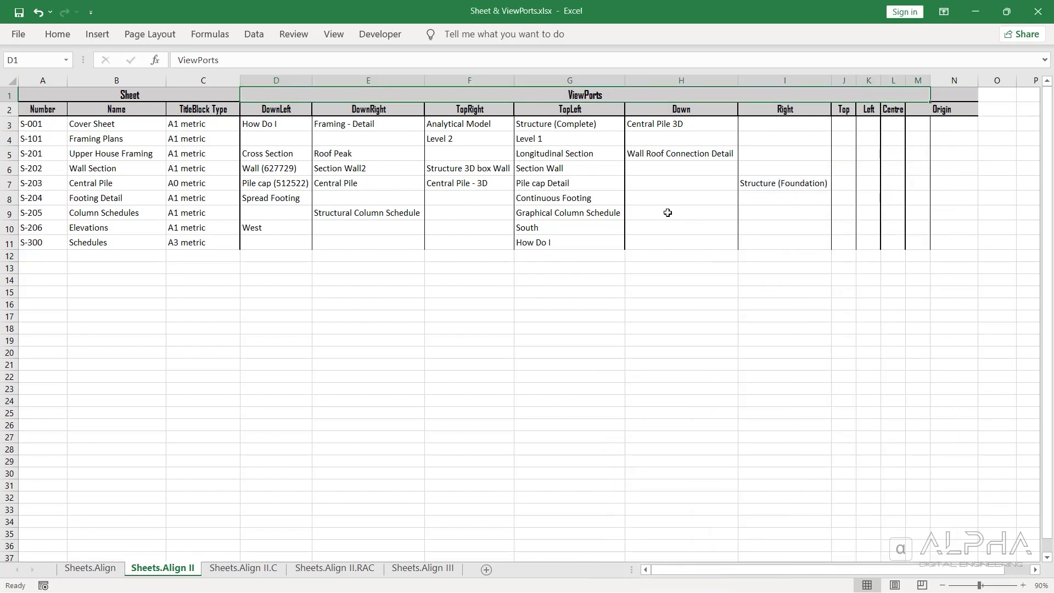
- Compare the Sheets.Align layout, return to Sheets.Align II, and minimize Excel
left_click(93, 569)
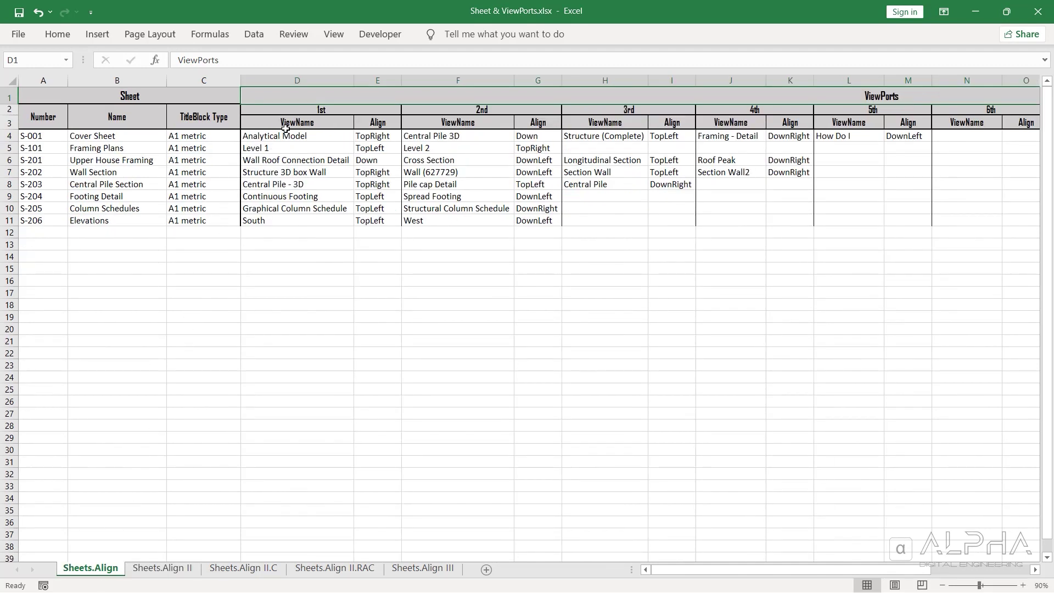
left_click_drag(288, 112, 291, 122)
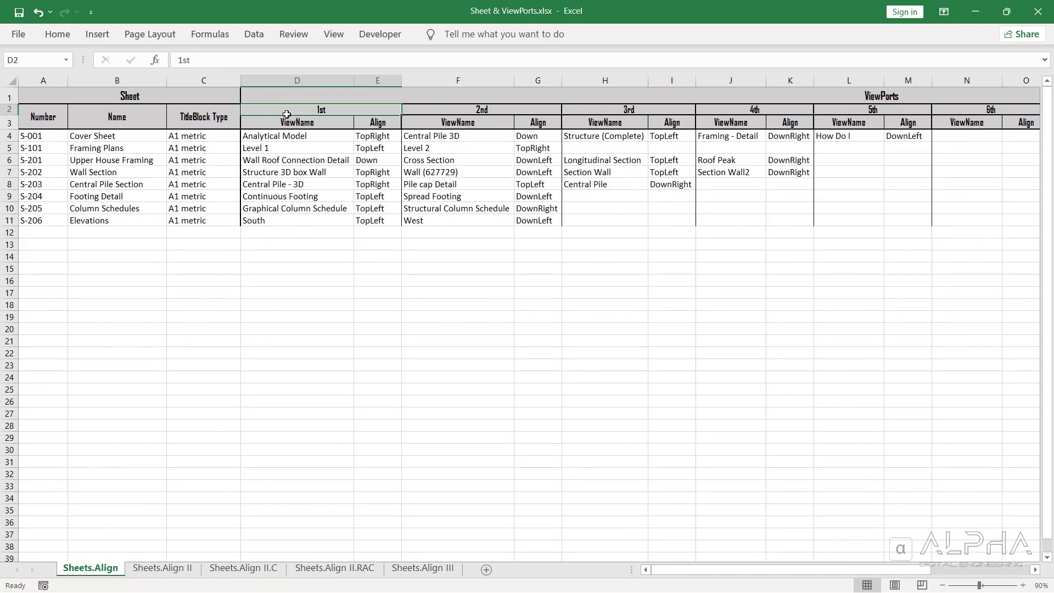
left_click(326, 137)
left_click(380, 141)
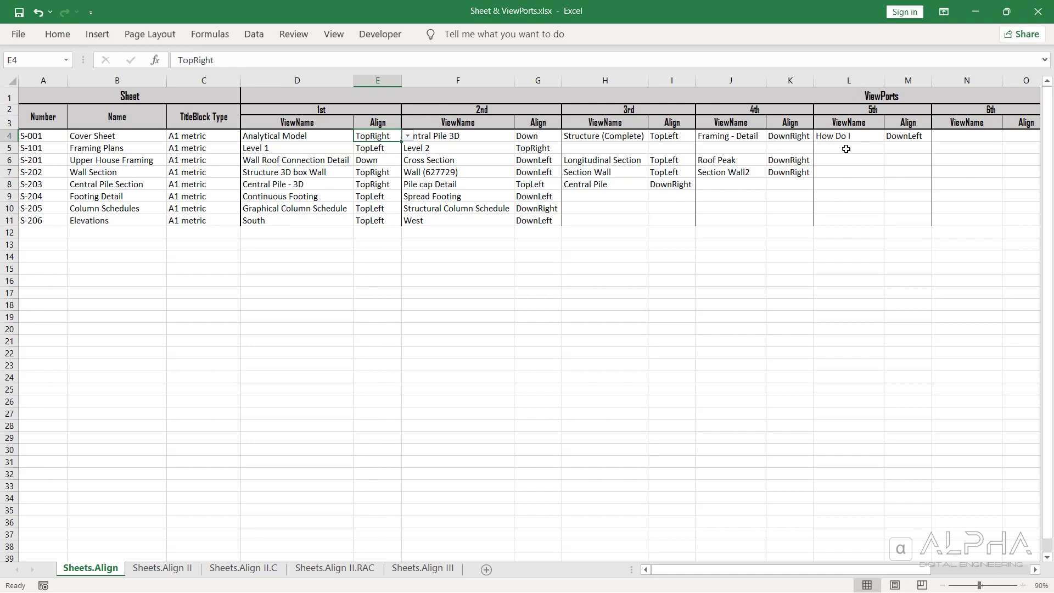
left_click(162, 574)
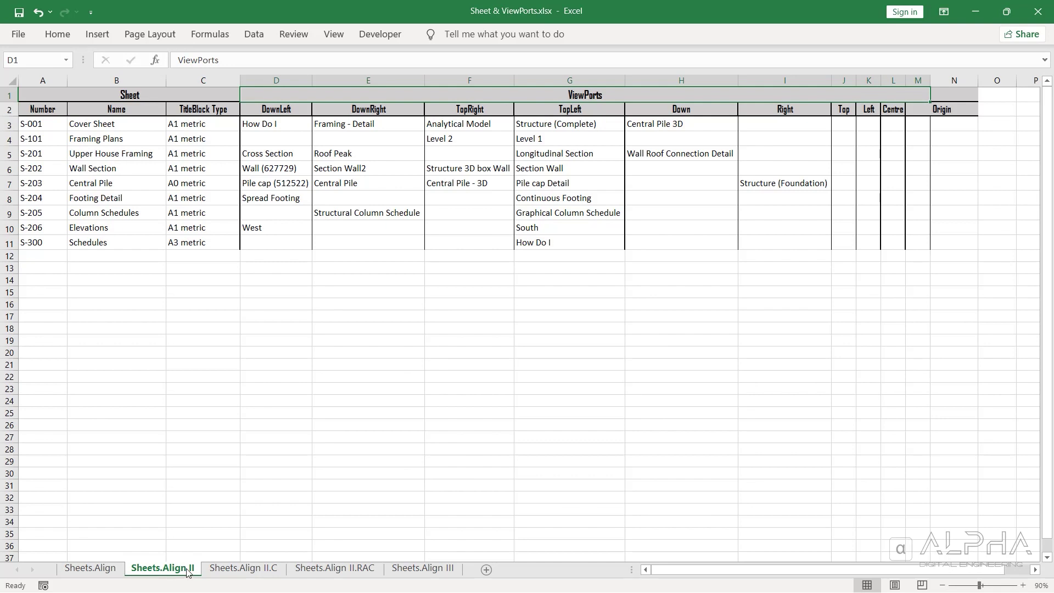
left_click(975, 11)
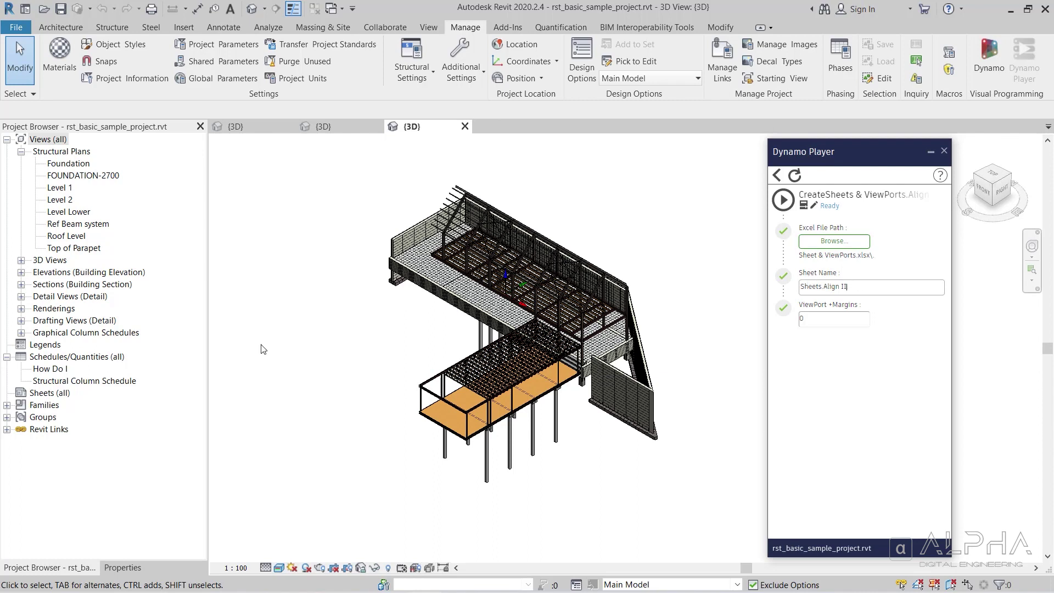
- Run the script with Sheets (all) selected, creating 9 sheets and 27 viewports
left_click(53, 396)
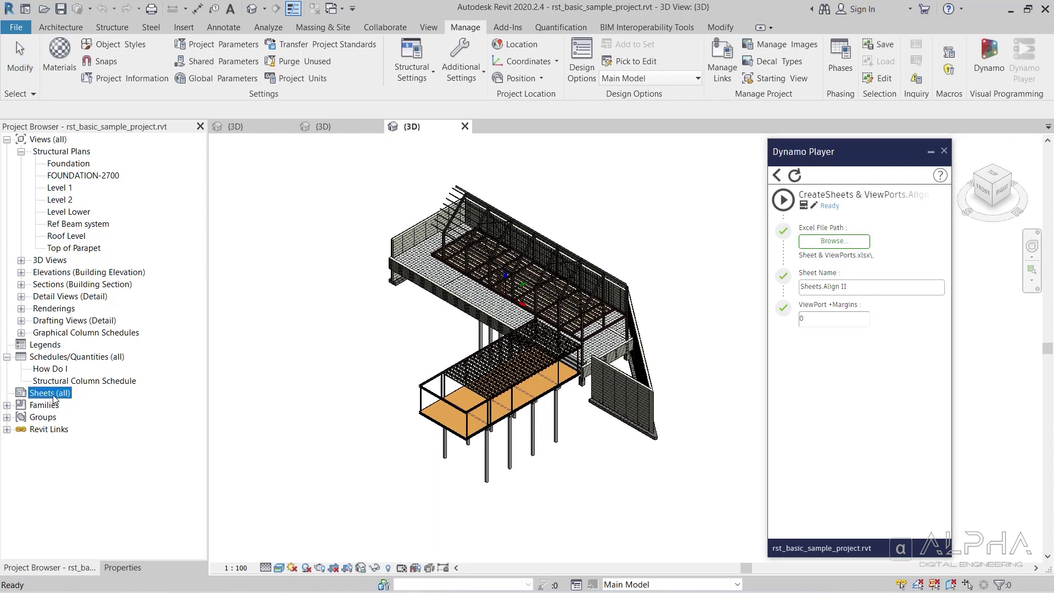
left_click(783, 200)
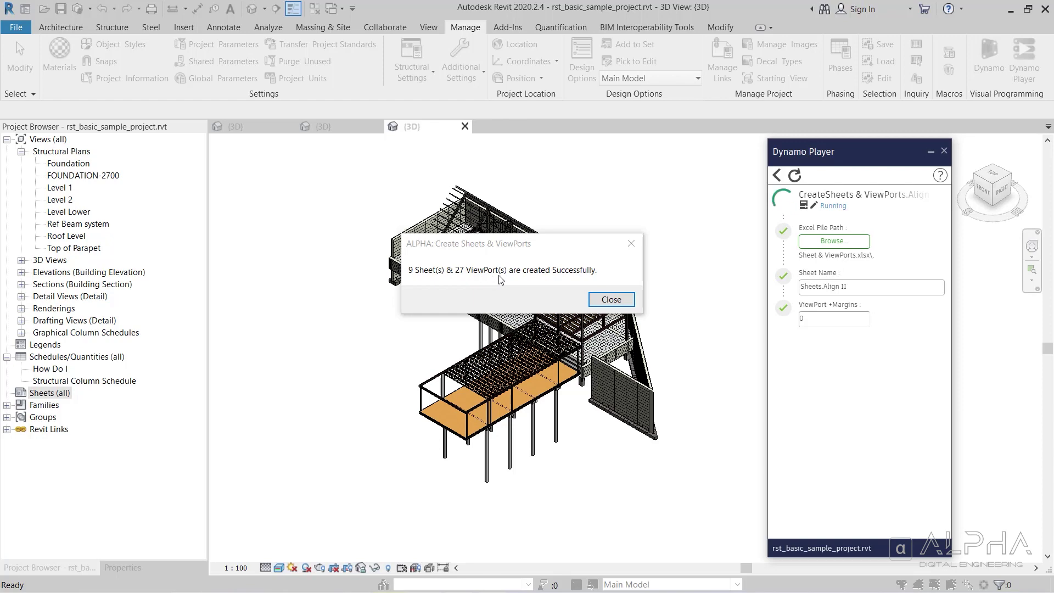
left_click(604, 299)
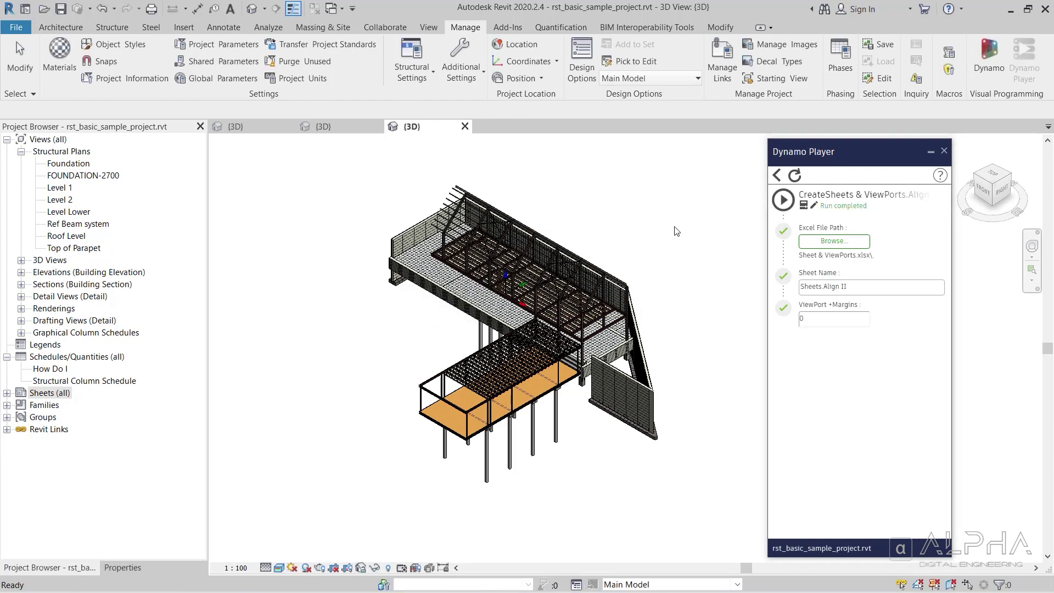
- Expand all branches under Sheets (all) and open S-001 - Cover Sheet
left_click(34, 395)
left_click(8, 394)
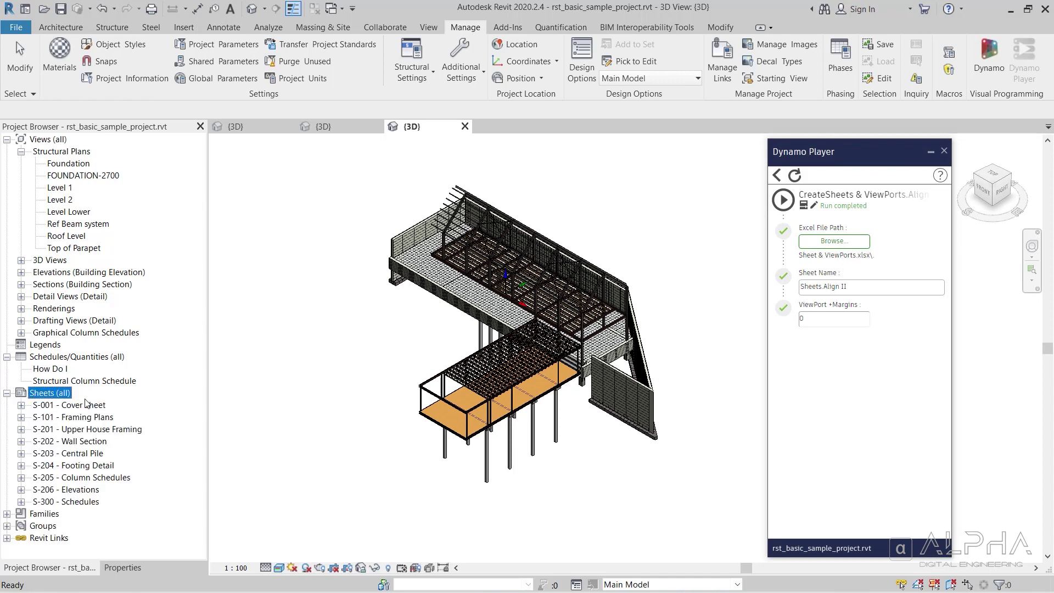
right_click(57, 398)
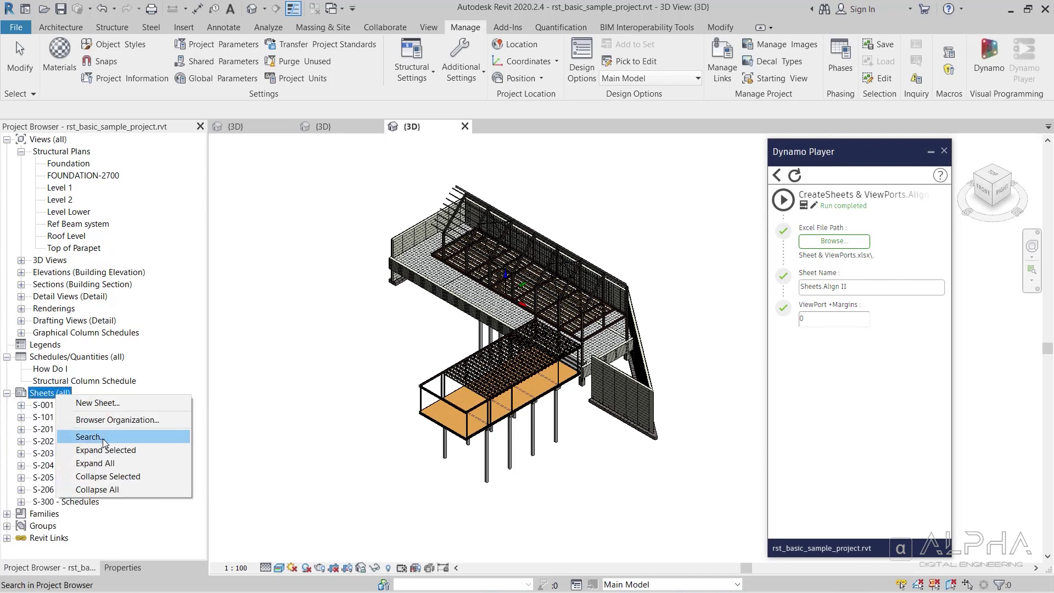
left_click(114, 464)
scroll(140, 382, "down", 2)
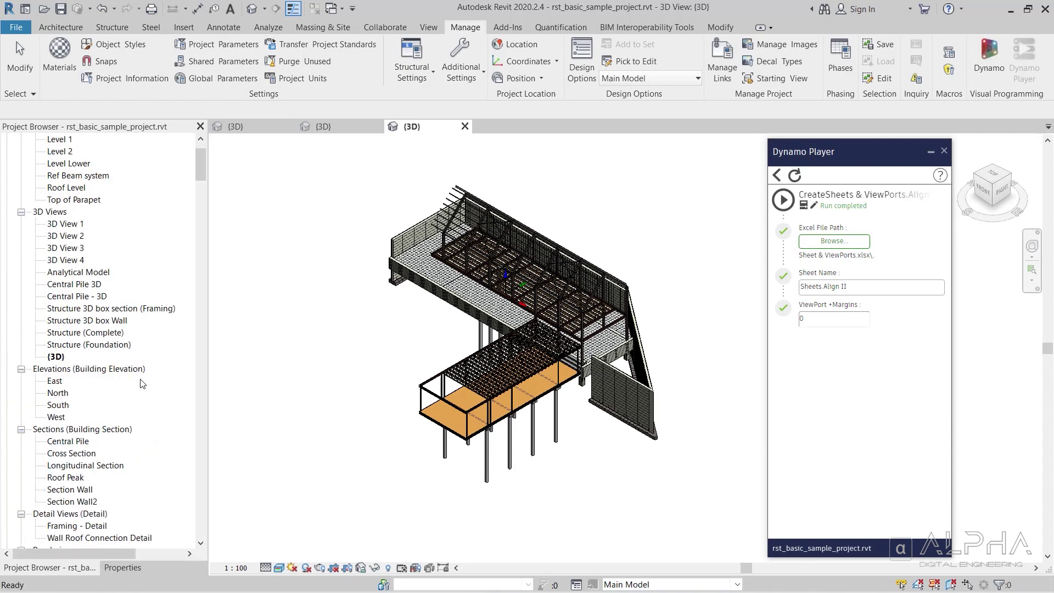
scroll(140, 383, "down", 4)
scroll(140, 383, "down", 3)
scroll(140, 383, "down", 3)
scroll(140, 383, "down", 4)
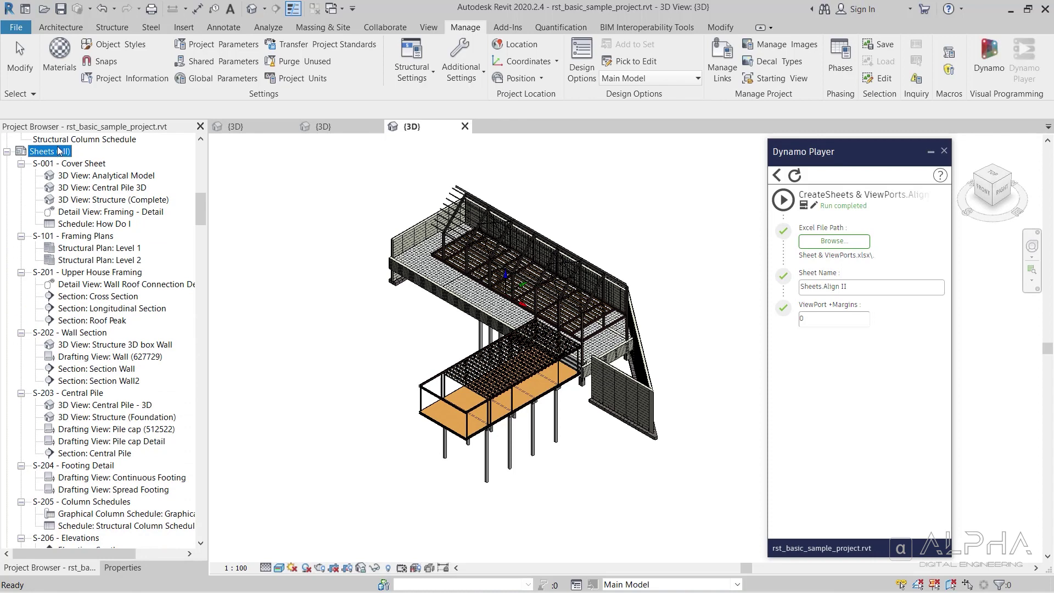
double_click(73, 165)
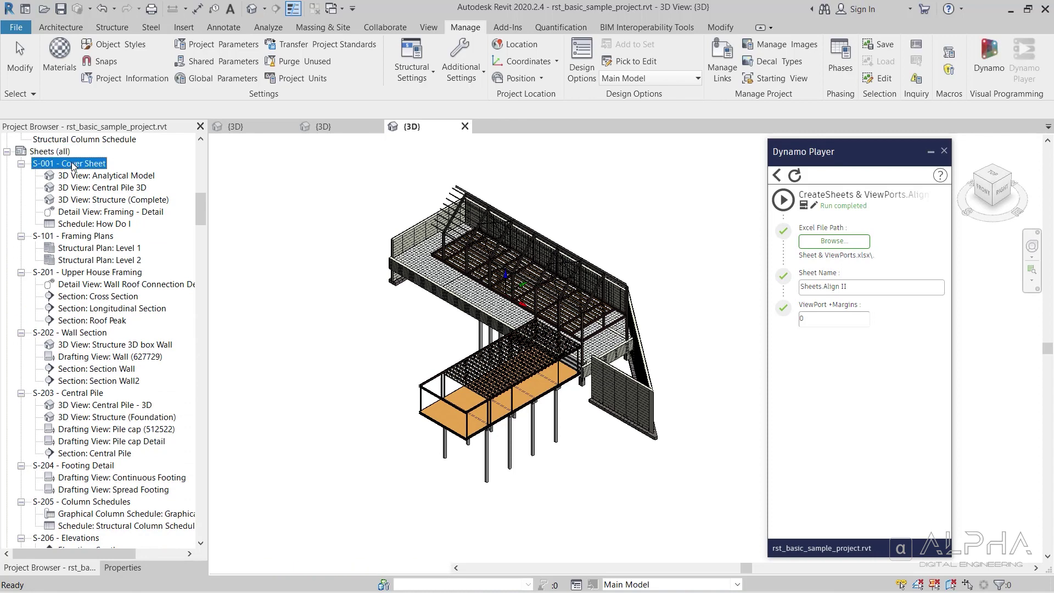
- Close Dynamo Player and zoom around the S-001 Cover Sheet
left_click(932, 154)
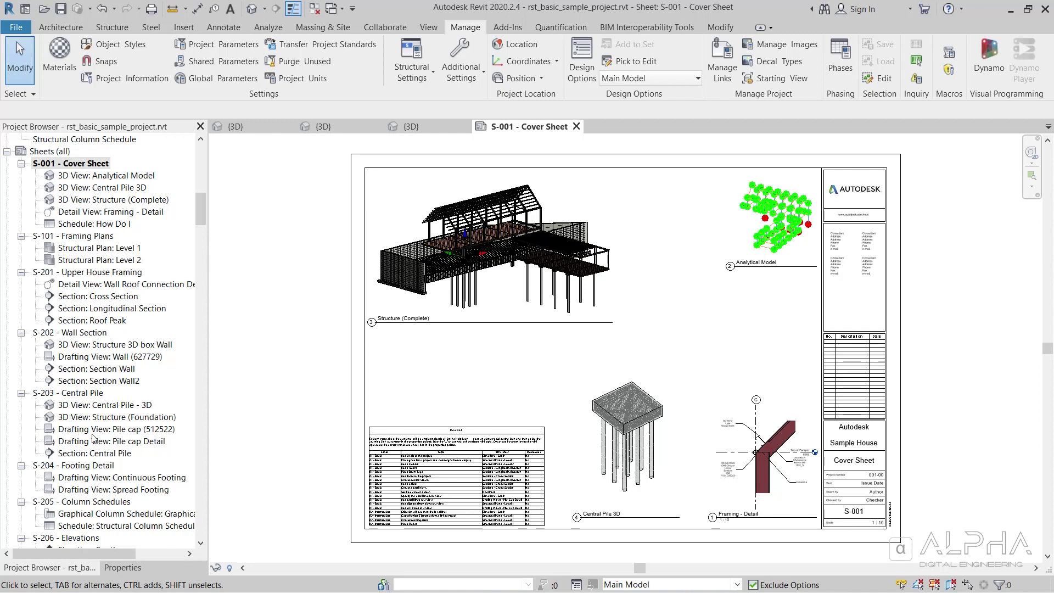
scroll(97, 438, "down", 2)
scroll(98, 437, "down", 2)
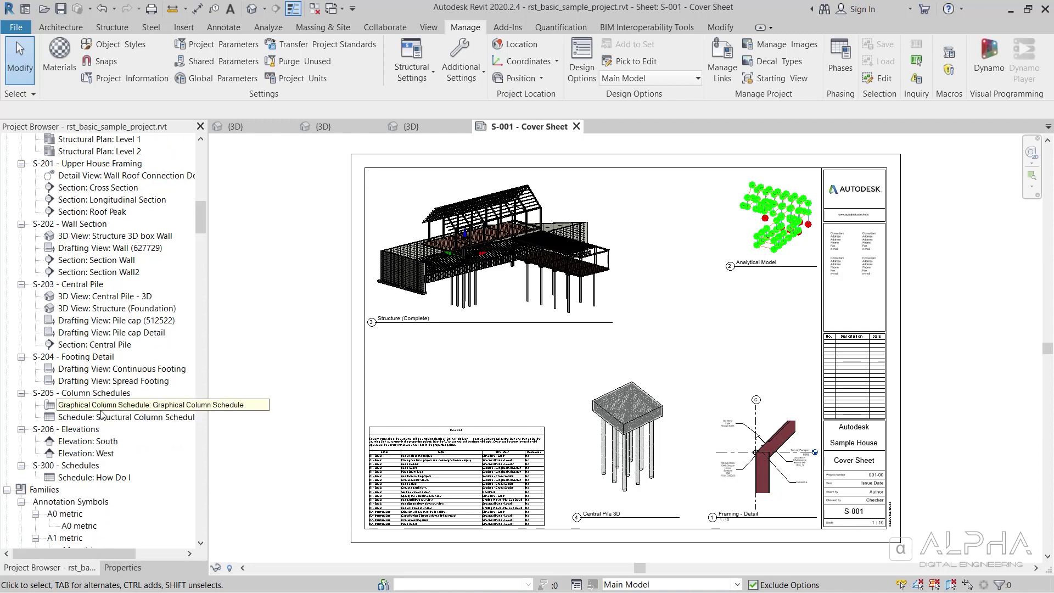
scroll(101, 482, "up", 4)
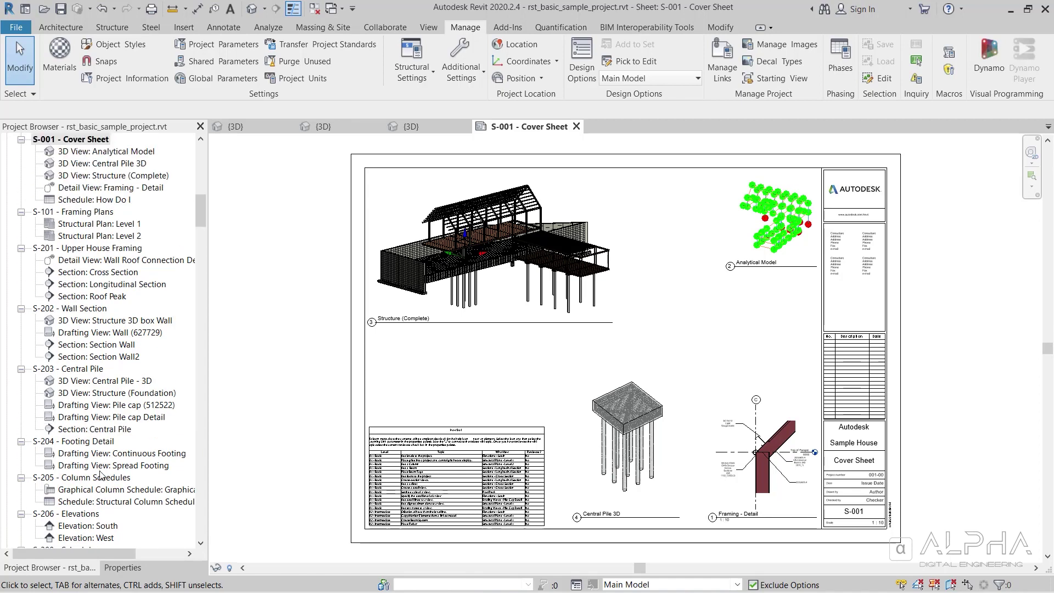
scroll(95, 266, "up", 3)
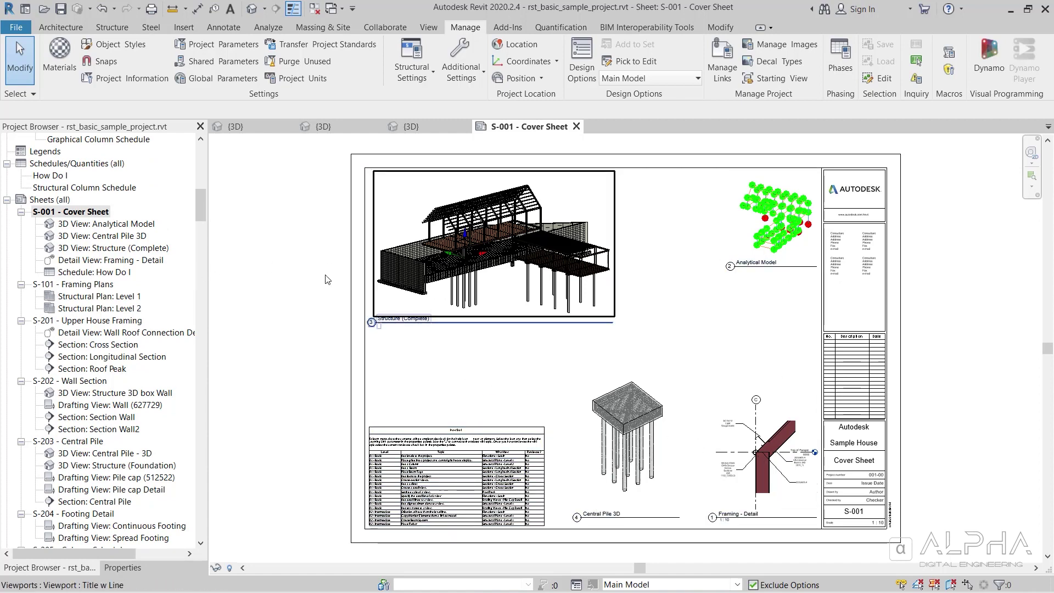
- Review sheets S-101, S-201, S-202, S-203 and S-204 in turn
double_click(83, 285)
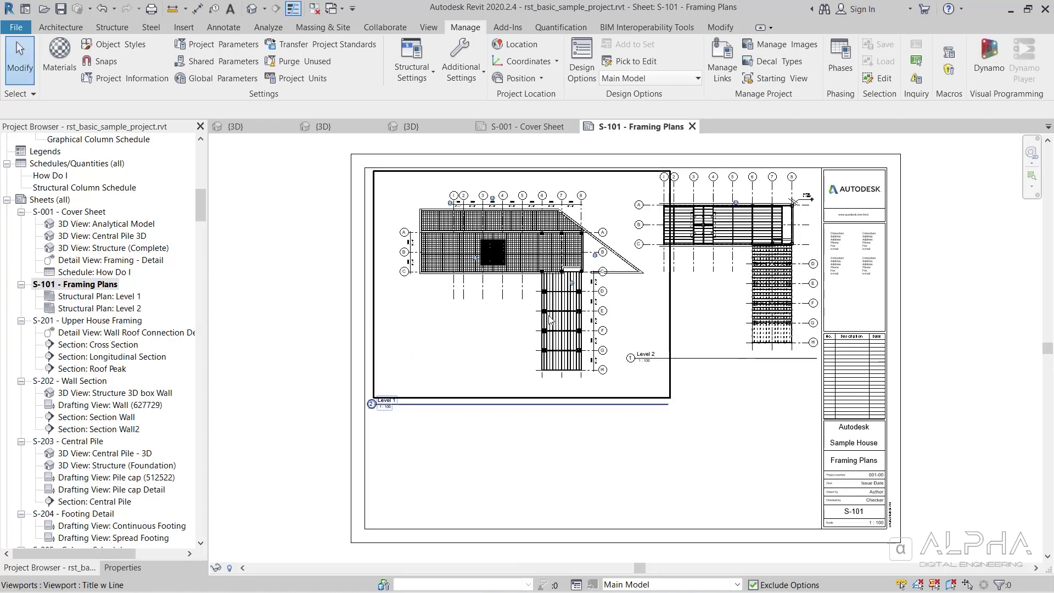
double_click(96, 323)
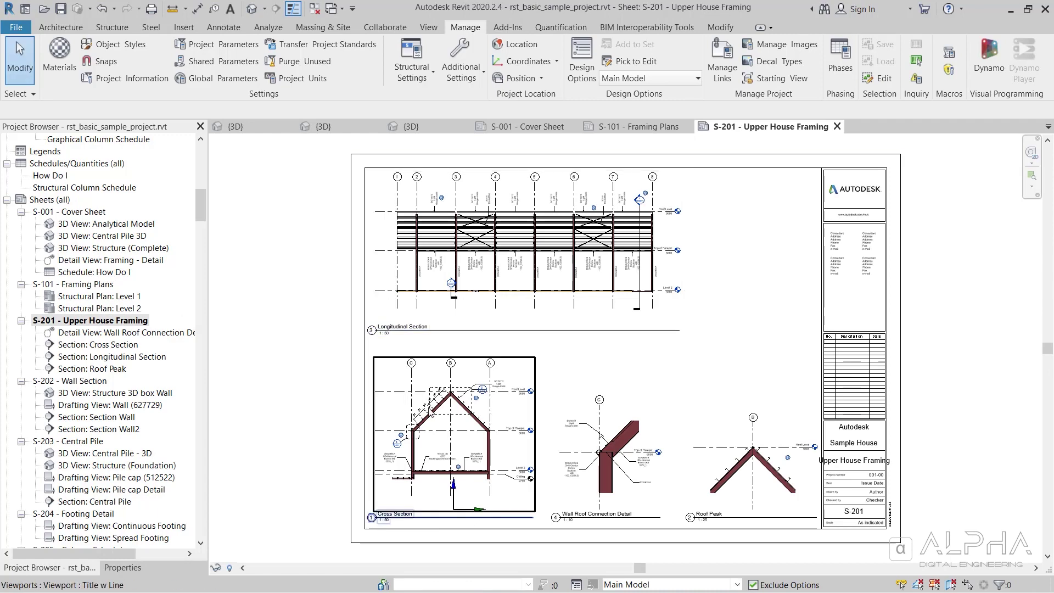
double_click(69, 381)
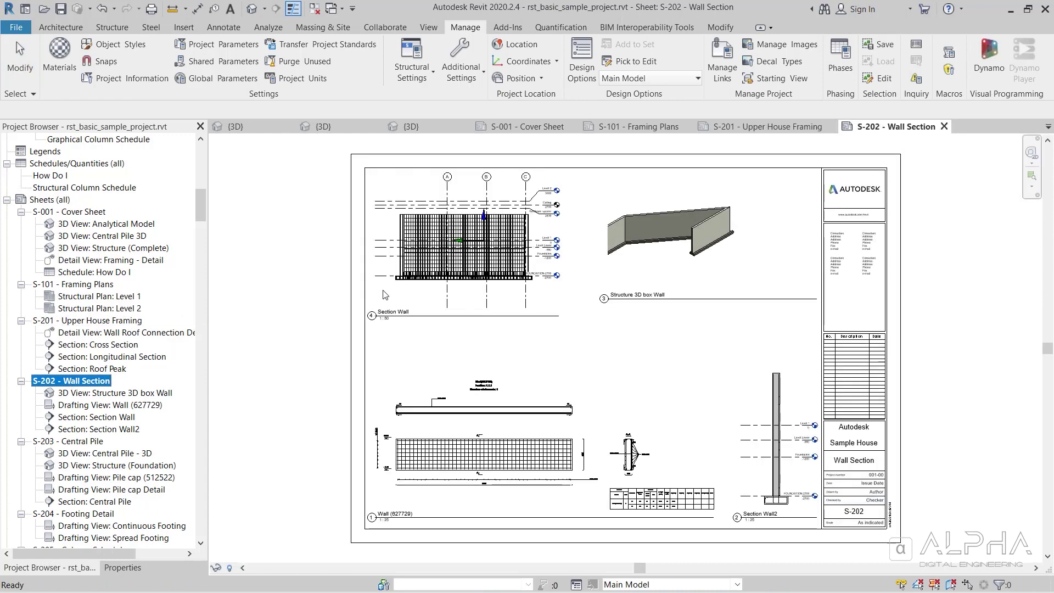
left_click(299, 272)
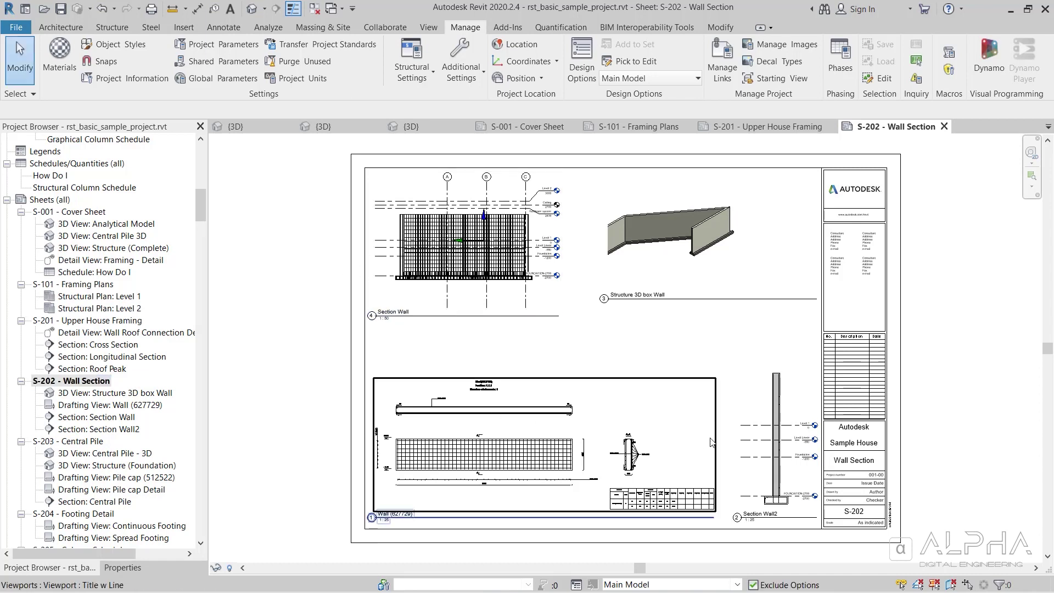
left_click(74, 442)
double_click(74, 442)
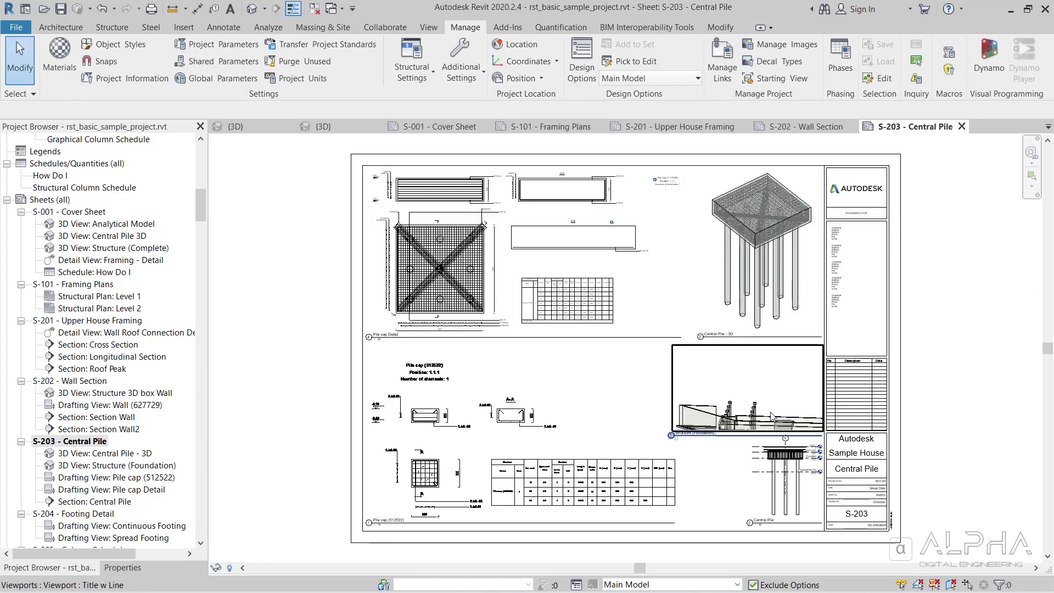
scroll(96, 334, "down", 2)
scroll(96, 333, "down", 3)
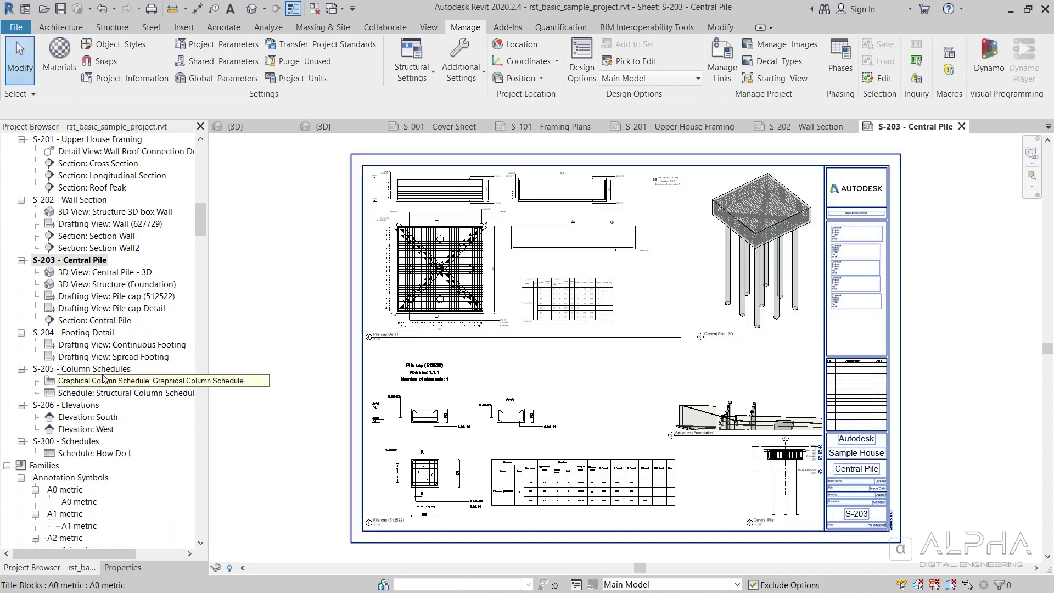
double_click(96, 333)
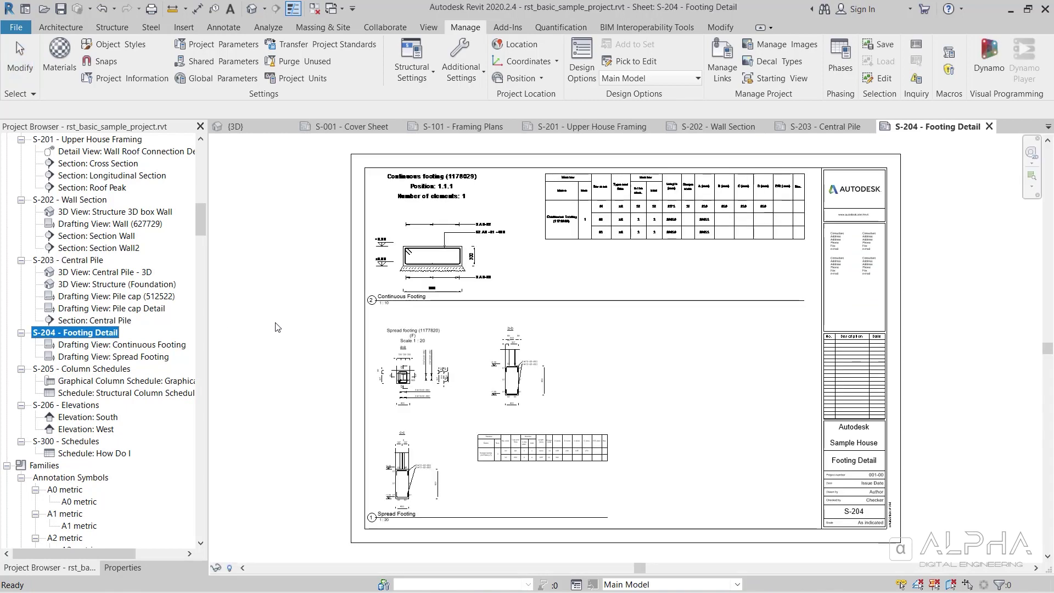
- On S-205 - Column Schedules, shorten the Graphical Column Schedule viewport's title line
double_click(77, 369)
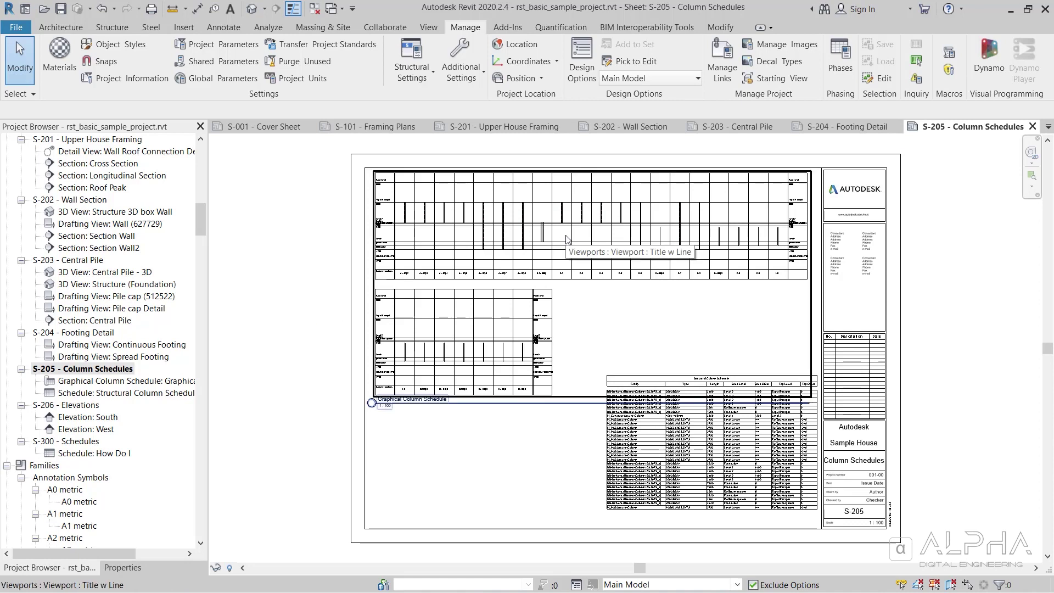
left_click(573, 326)
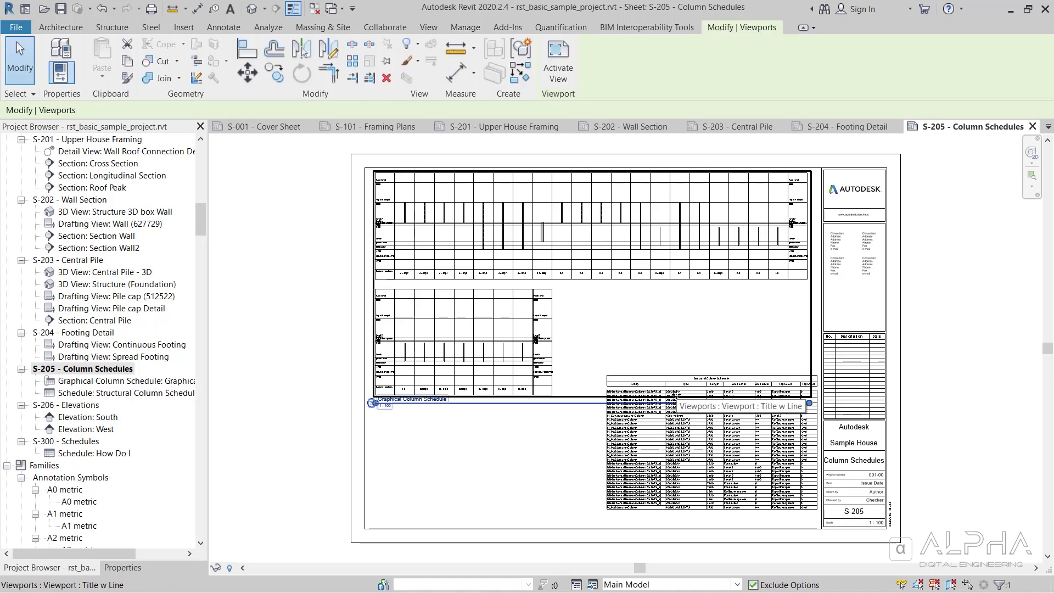
scroll(726, 405, "up", 2)
left_click_drag(855, 405, 773, 404)
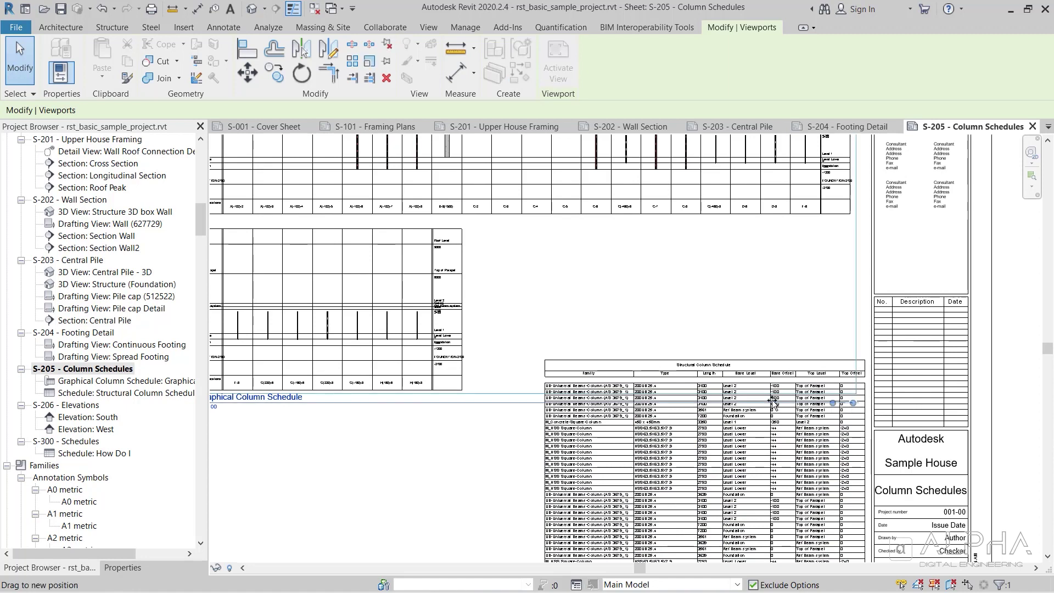
left_click_drag(471, 408, 471, 431)
scroll(475, 420, "down", 3)
scroll(385, 396, "down", 1)
key("Escape")
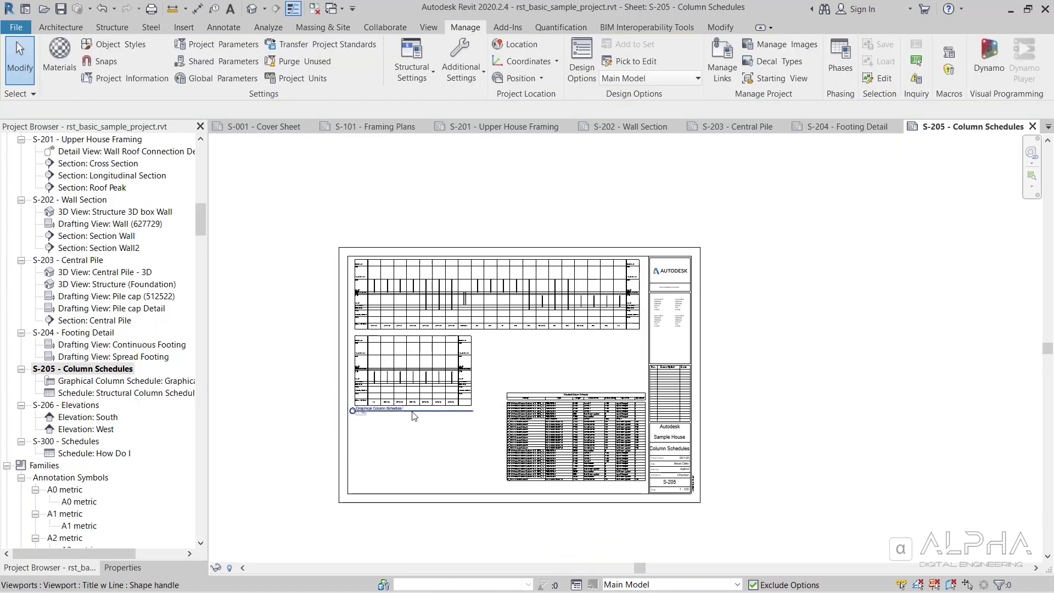
scroll(434, 401, "up", 1)
scroll(467, 384, "up", 1)
scroll(492, 368, "down", 1)
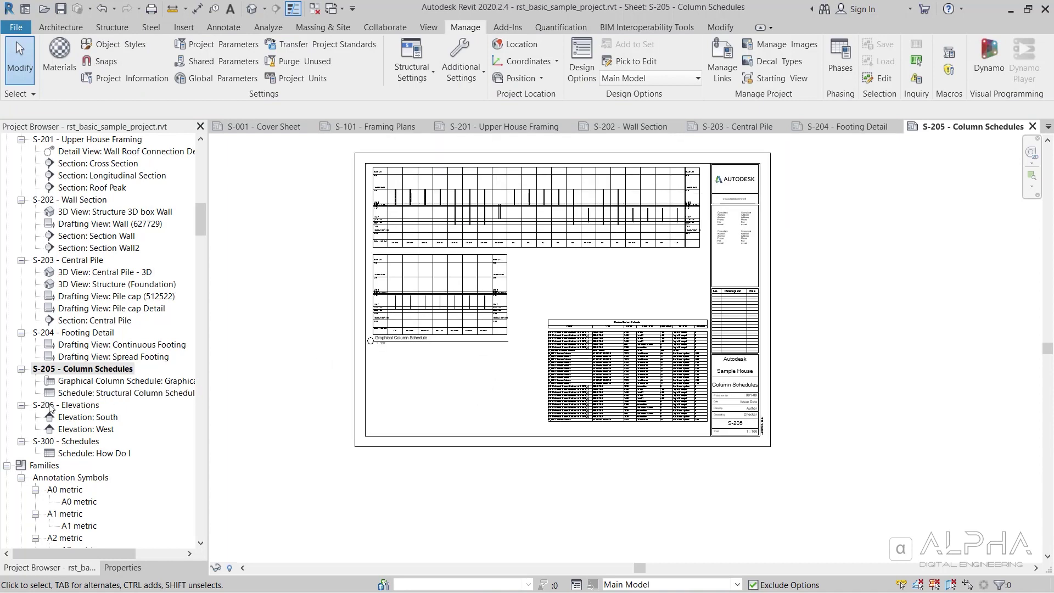
- Review S-206 - Elevations and S-300 - Schedules, then close all inactive views
double_click(63, 406)
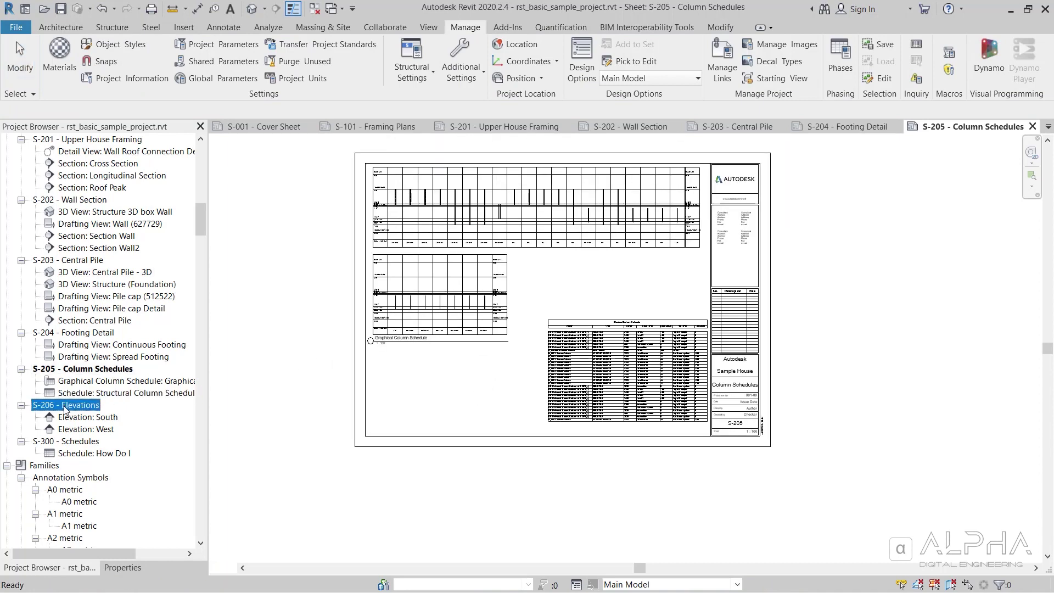
double_click(61, 442)
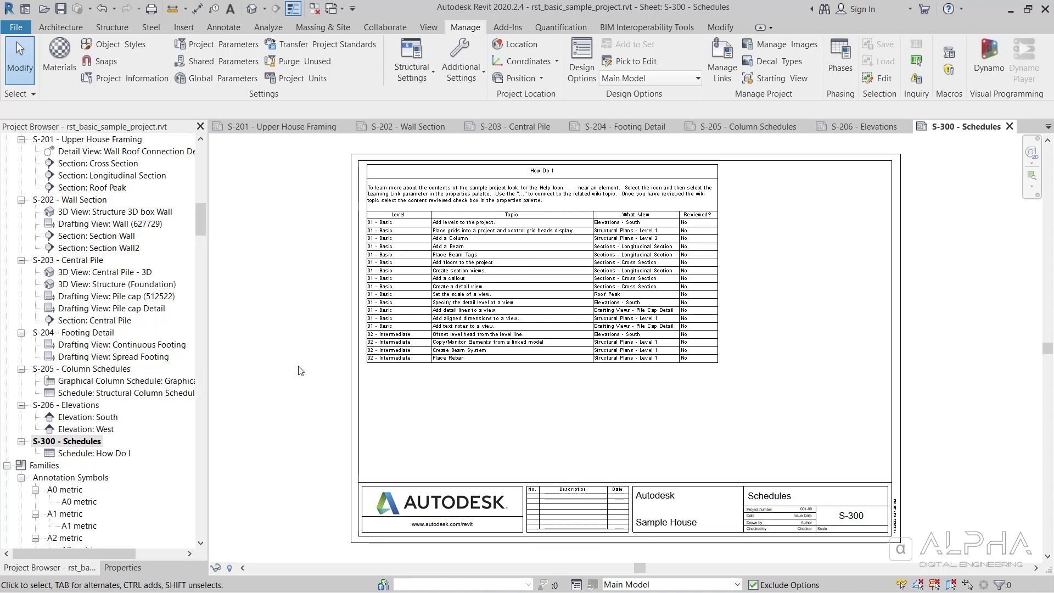
left_click(314, 9)
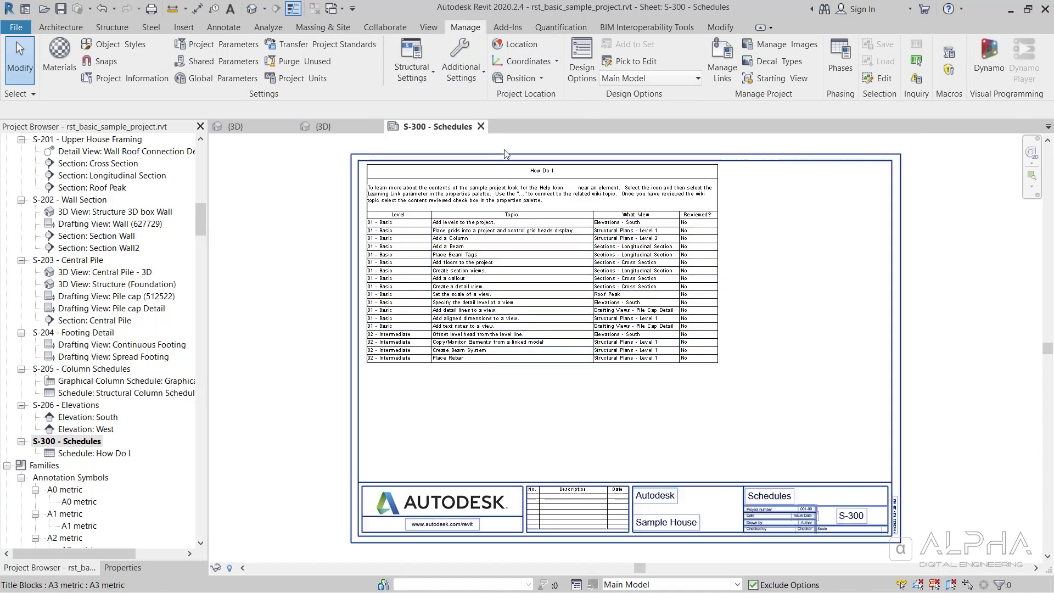
- Close the structural project without saving and open the Sheets.Align II.C worksheet
left_click(481, 126)
left_click(562, 319)
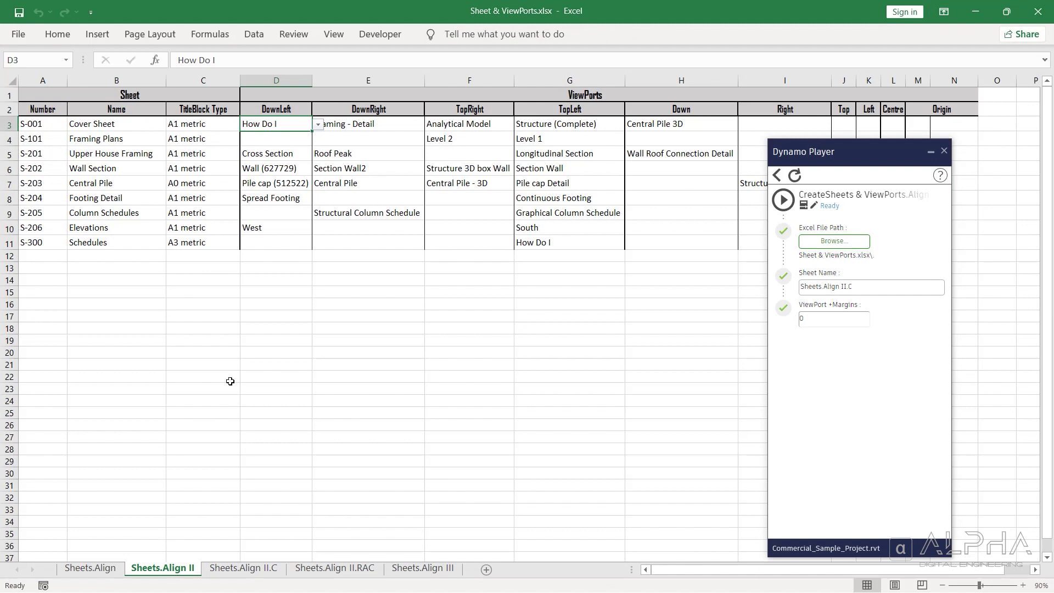
left_click(254, 572)
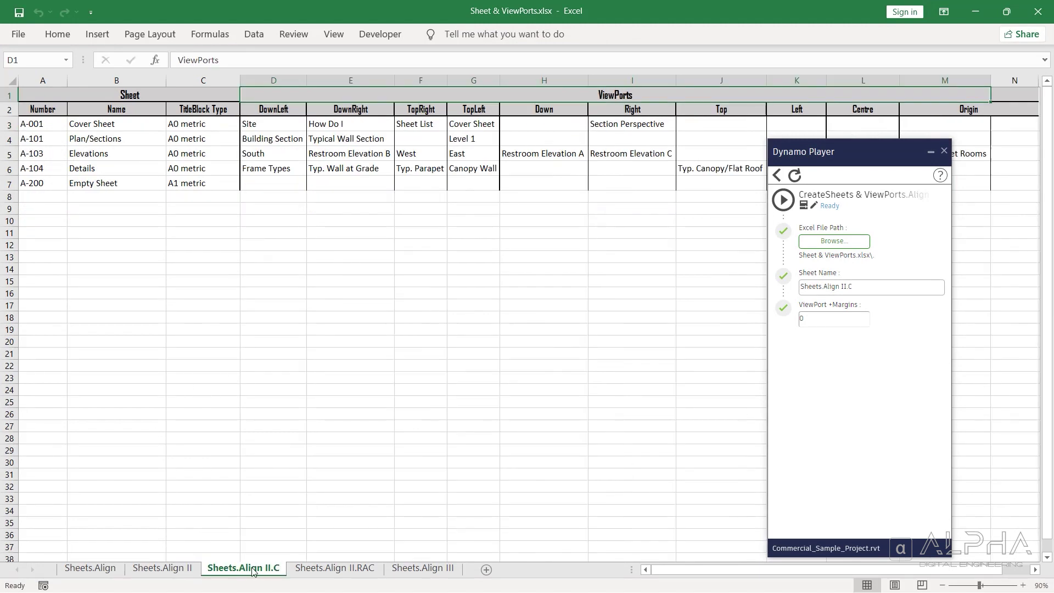
left_click(944, 151)
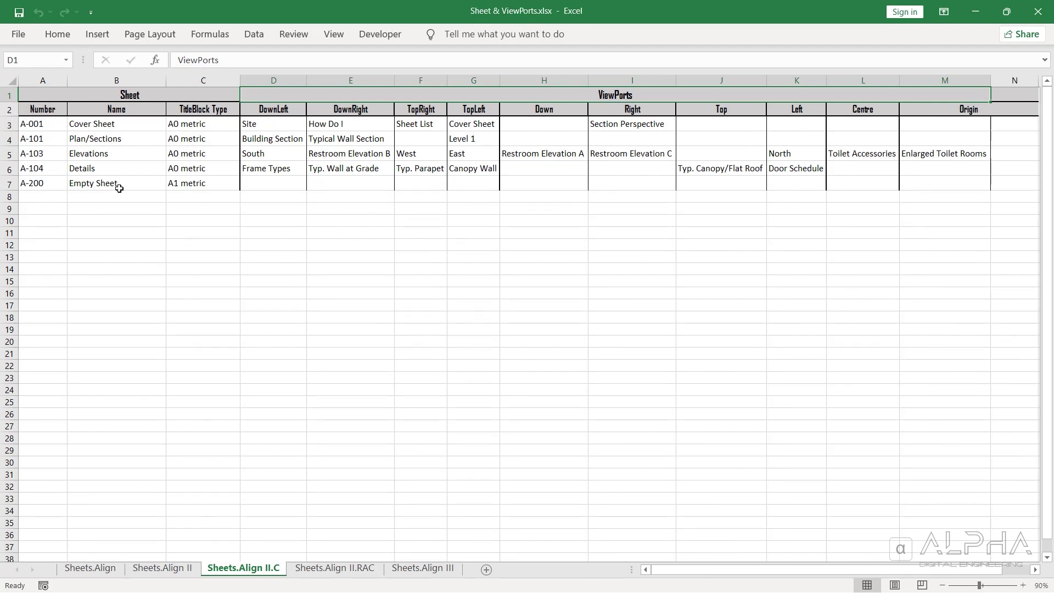
- Check the Empty Sheet row 7 and cell M5 (Enlarged Toilet Rooms), then return to Revit
left_click(9, 185)
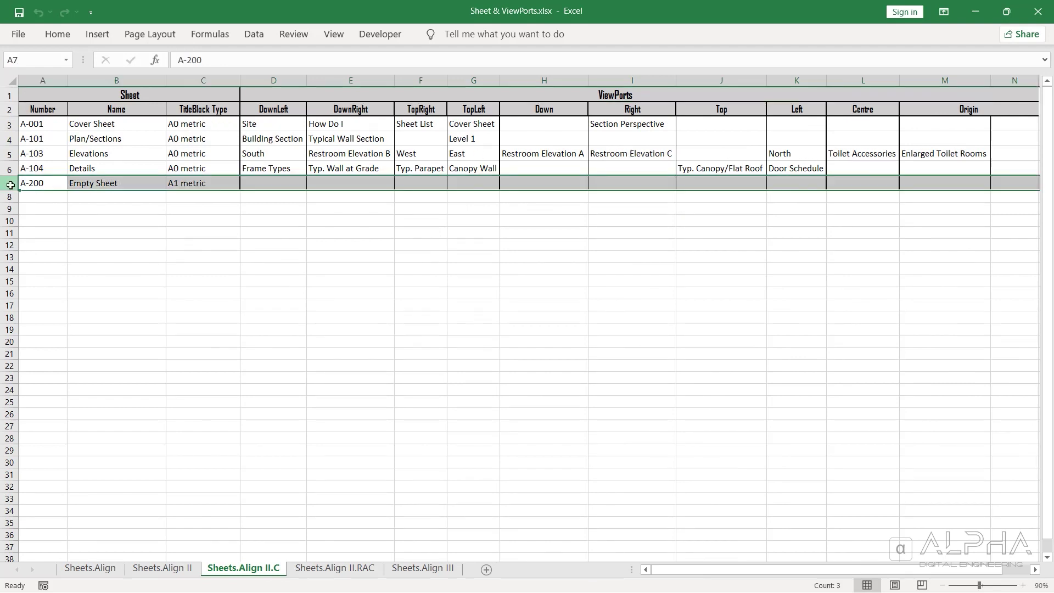
left_click(936, 155)
left_click(976, 11)
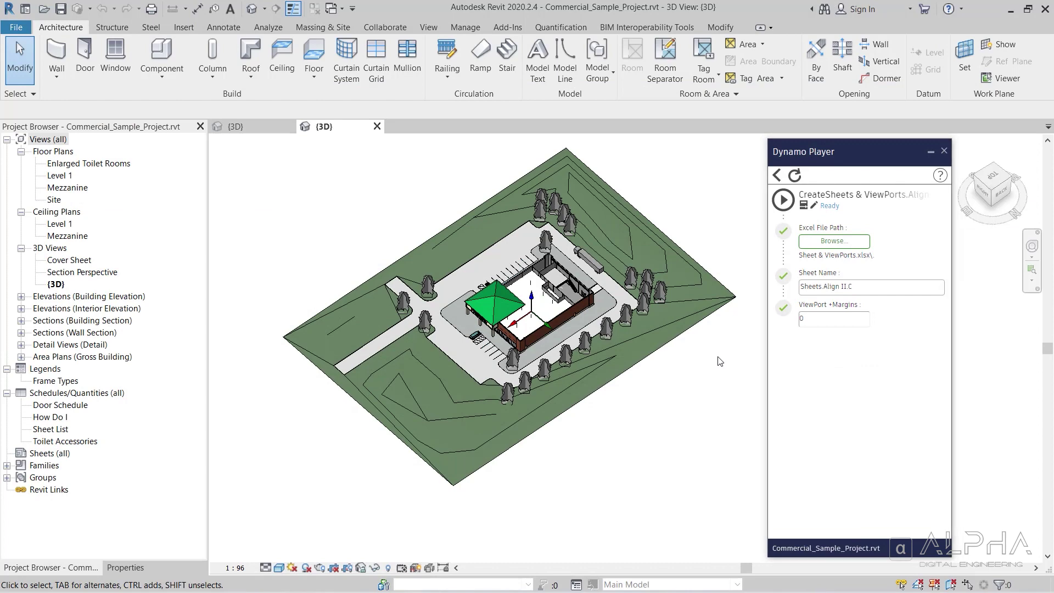
- Run the script on Sheets (all), creating 5 sheets with 23 viewports
left_click(51, 453)
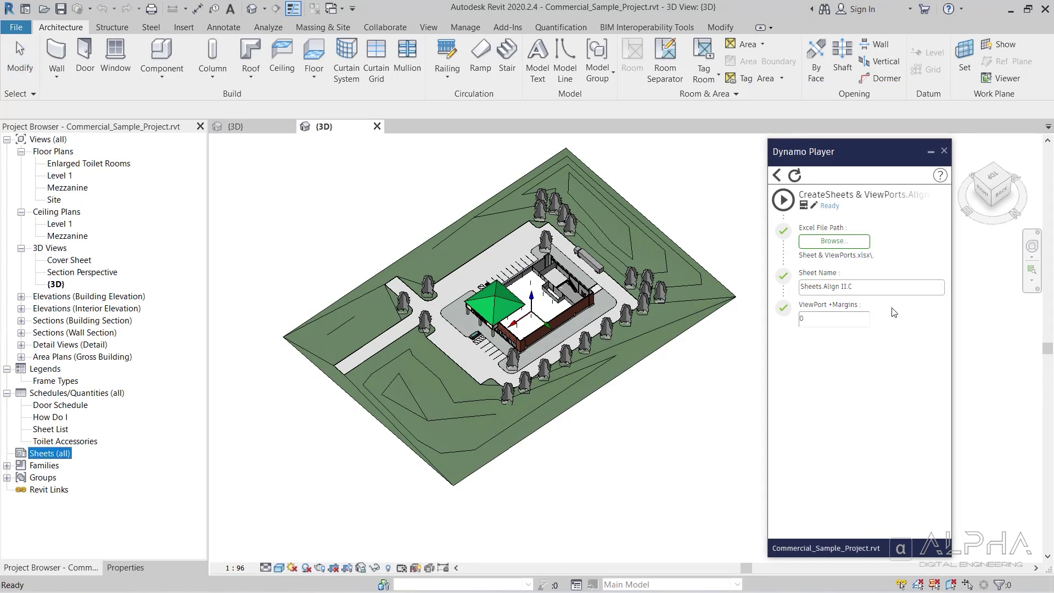
left_click(783, 200)
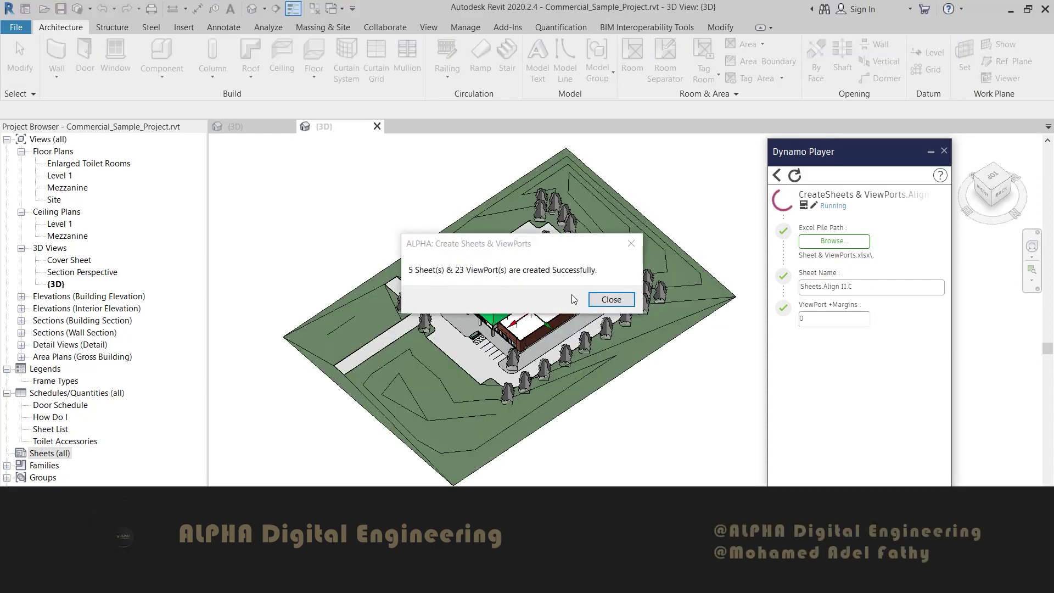
left_click(611, 299)
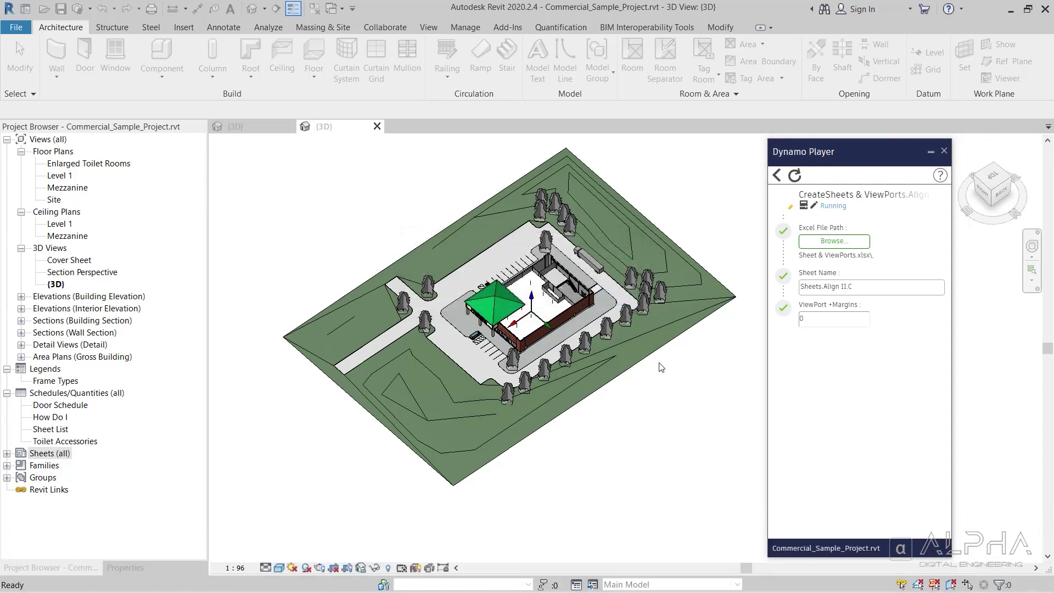
- Expand all of Sheets (all) to list A-001 to A-200 with their views
left_click(7, 453)
right_click(29, 457)
left_click(88, 477)
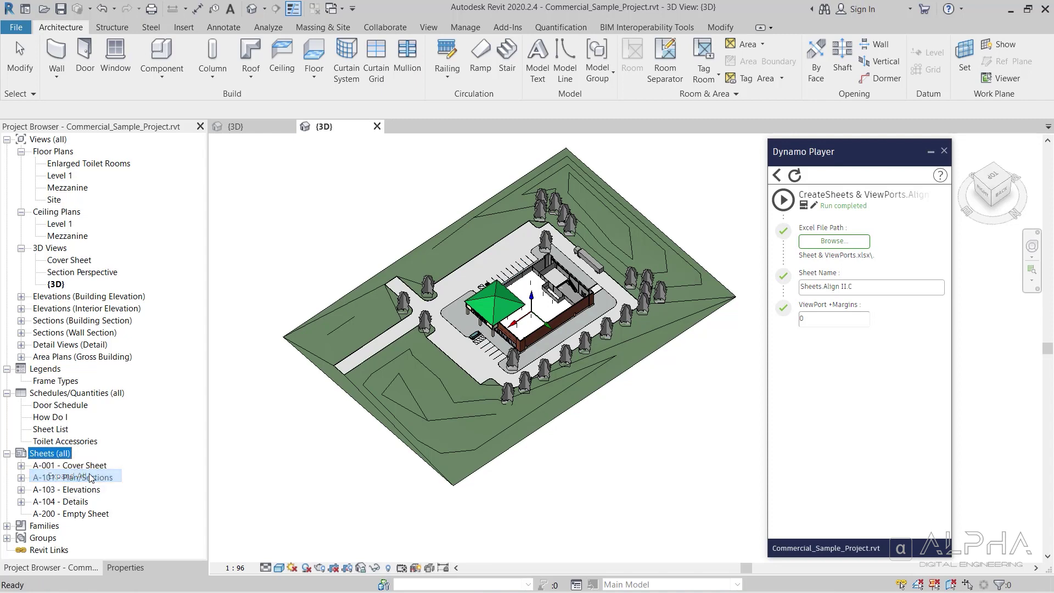
scroll(111, 372, "down", 3)
scroll(109, 324, "down", 4)
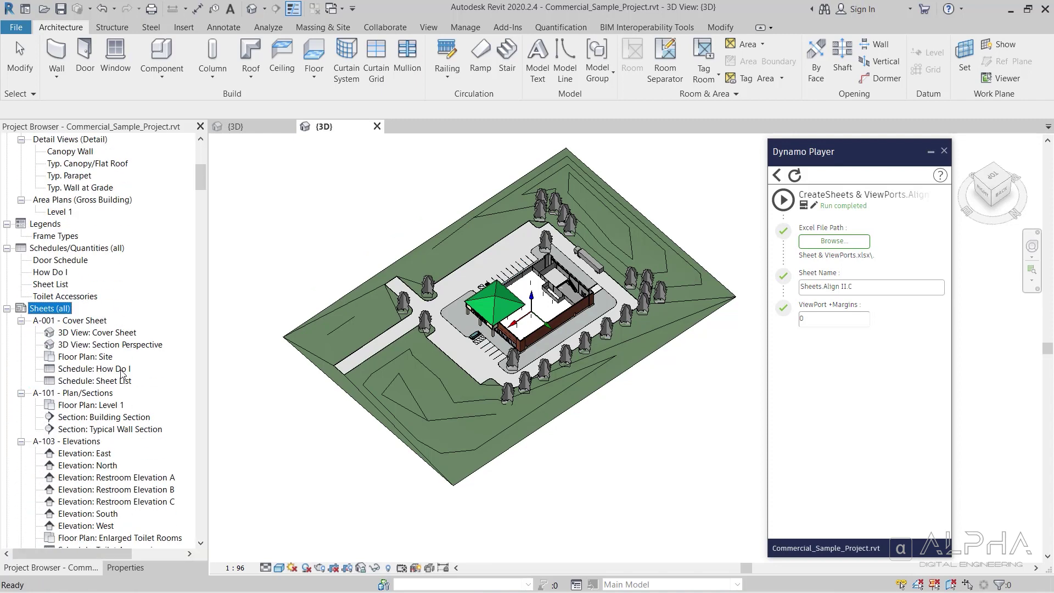
scroll(109, 264, "down", 2)
- Open A-001 - Cover Sheet and zoom around its 3D views, site plan and Sheet List
scroll(107, 209, "down", 1)
double_click(105, 188)
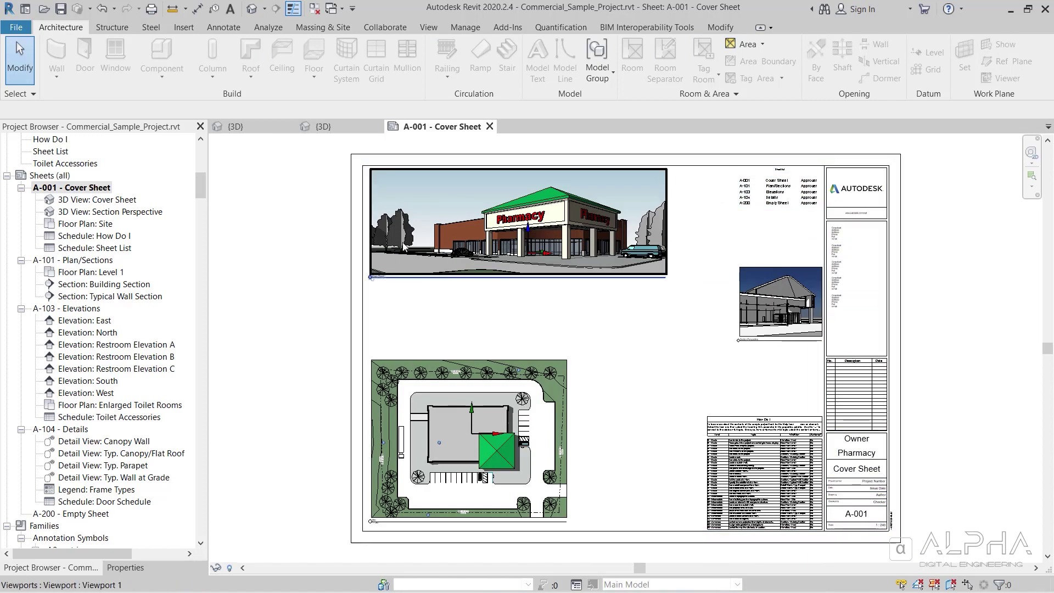
scroll(392, 451, "down", 1)
scroll(392, 451, "up", 2)
scroll(392, 451, "up", 1)
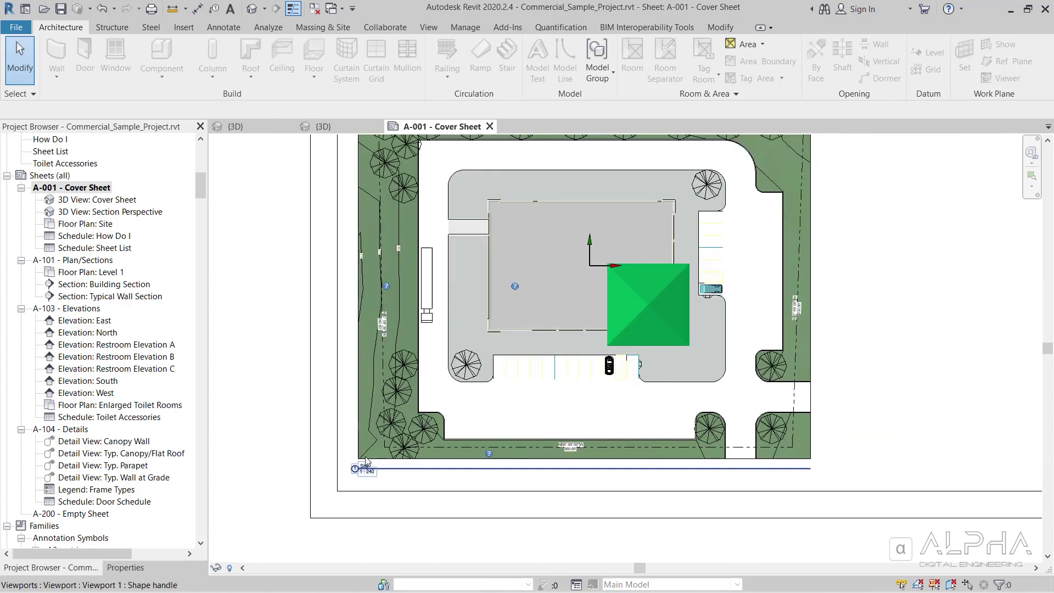
scroll(604, 467, "down", 2)
scroll(740, 475, "down", 1)
scroll(739, 475, "up", 1)
scroll(741, 473, "up", 2)
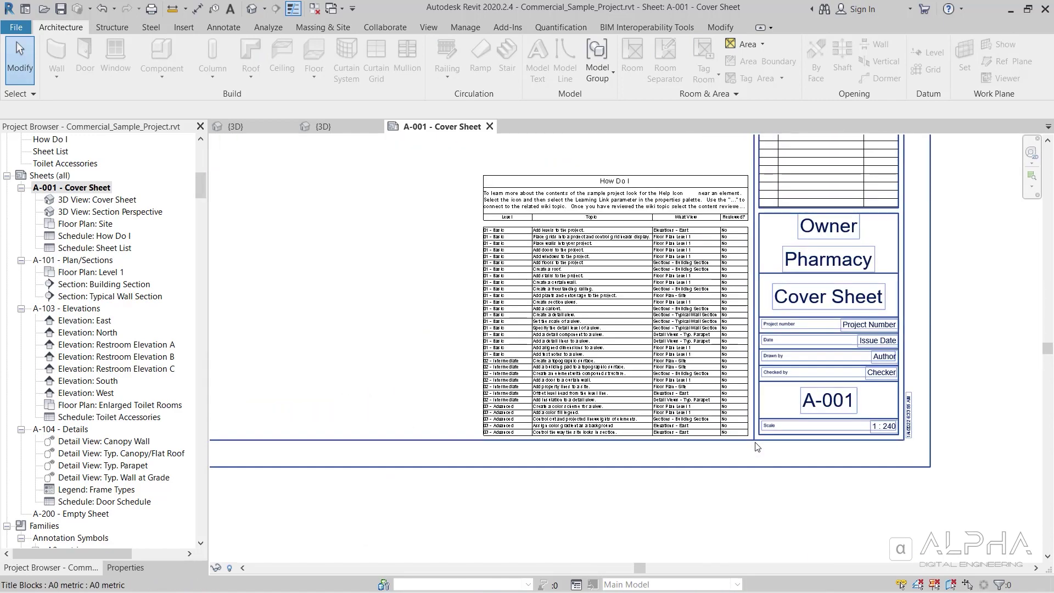
scroll(747, 462, "up", 1)
scroll(757, 448, "down", 2)
scroll(757, 447, "down", 3)
scroll(607, 252, "down", 1)
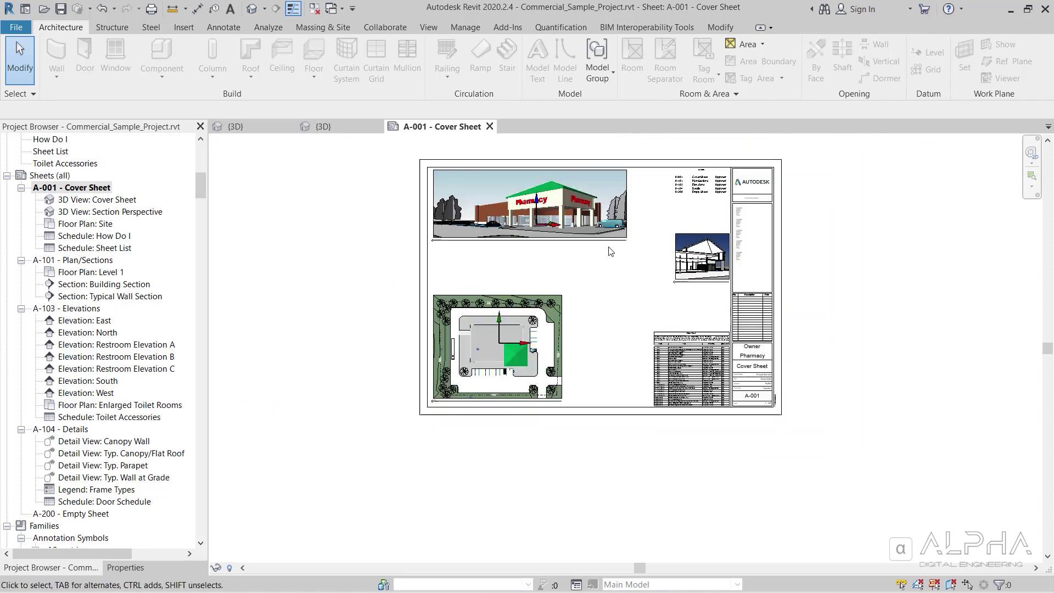
scroll(413, 239, "up", 2)
scroll(440, 247, "up", 2)
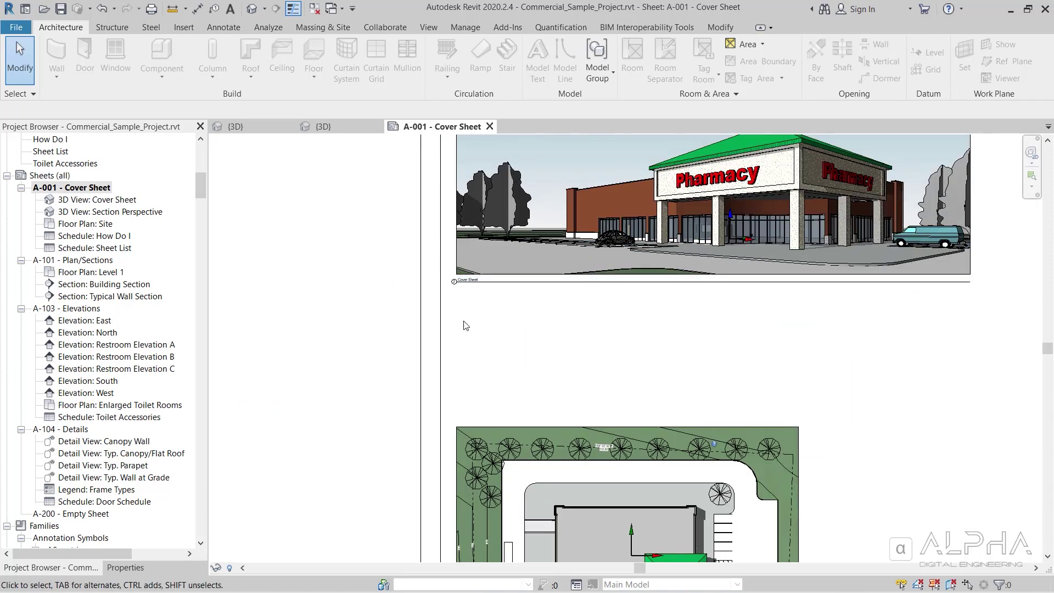
scroll(478, 307, "down", 2)
scroll(539, 326, "down", 1)
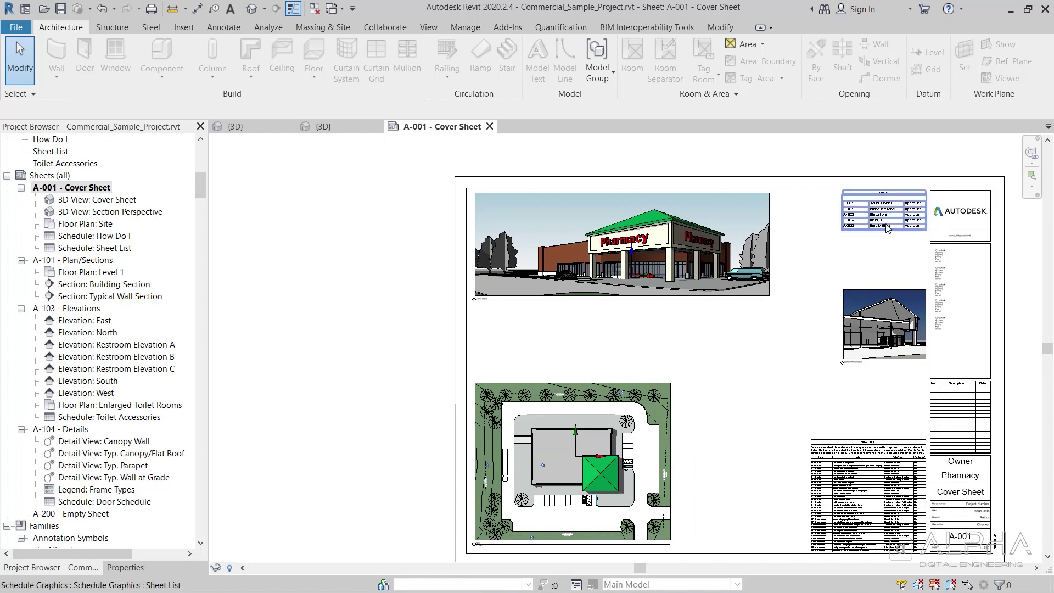
scroll(838, 200, "up", 4)
scroll(760, 292, "down", 1)
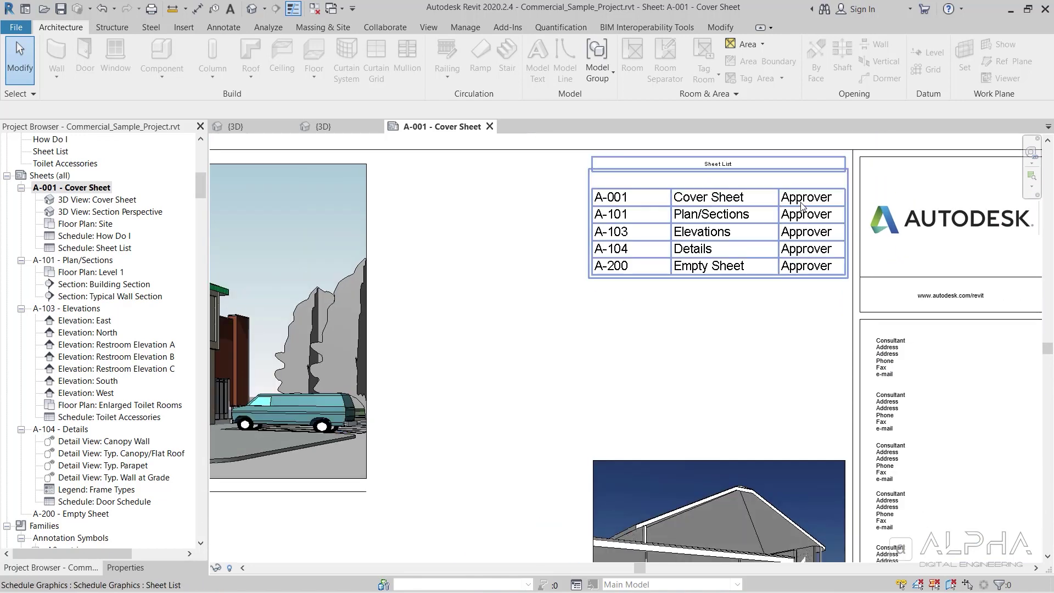
left_click(75, 263)
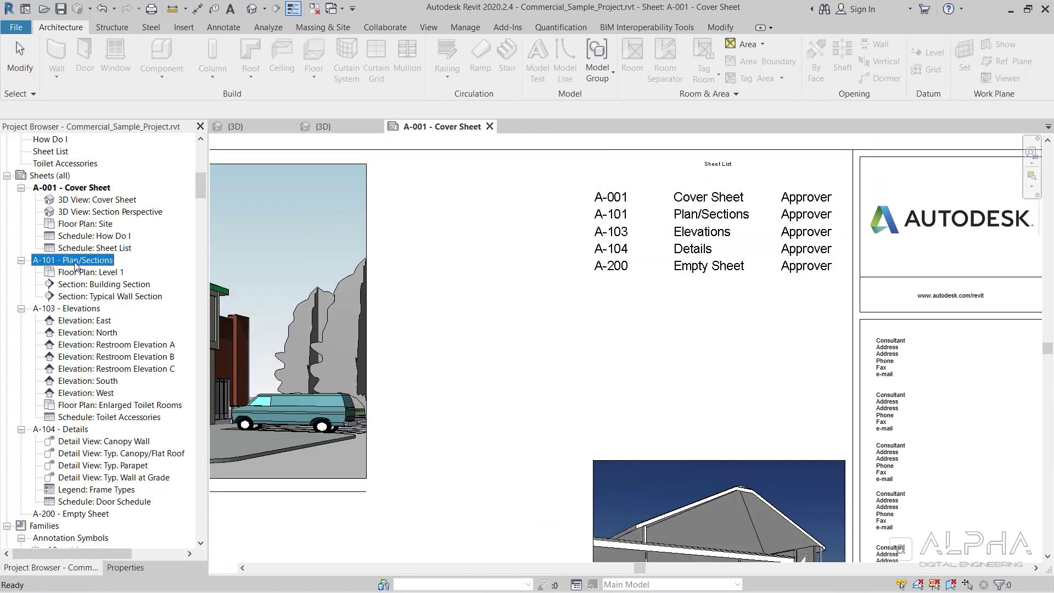
- Open A-101 - Plan/Sections and zoom around its floor plan, building section and wall section
double_click(76, 264)
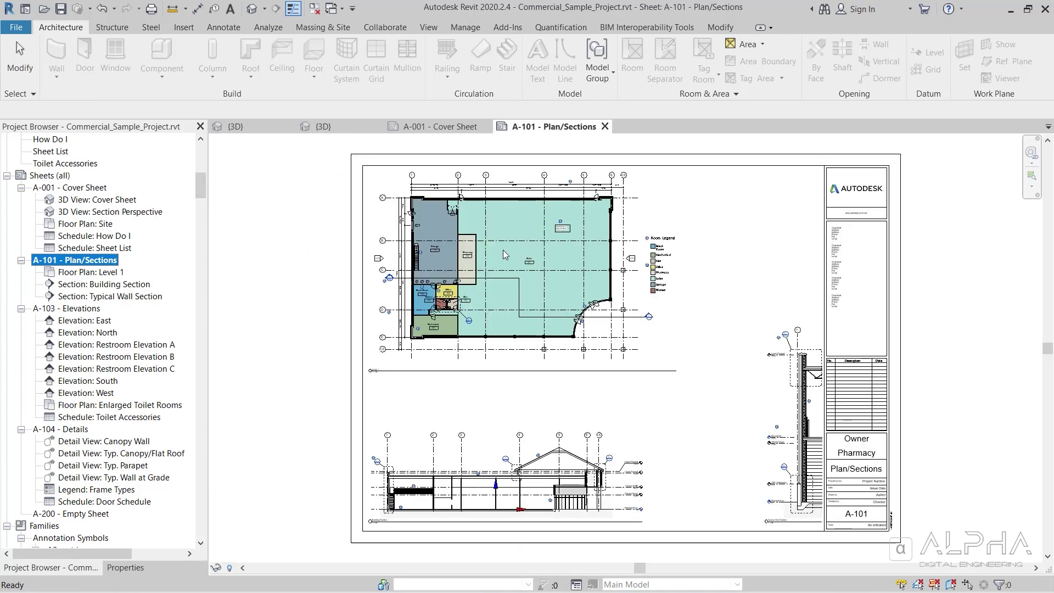
scroll(508, 254, "down", 1)
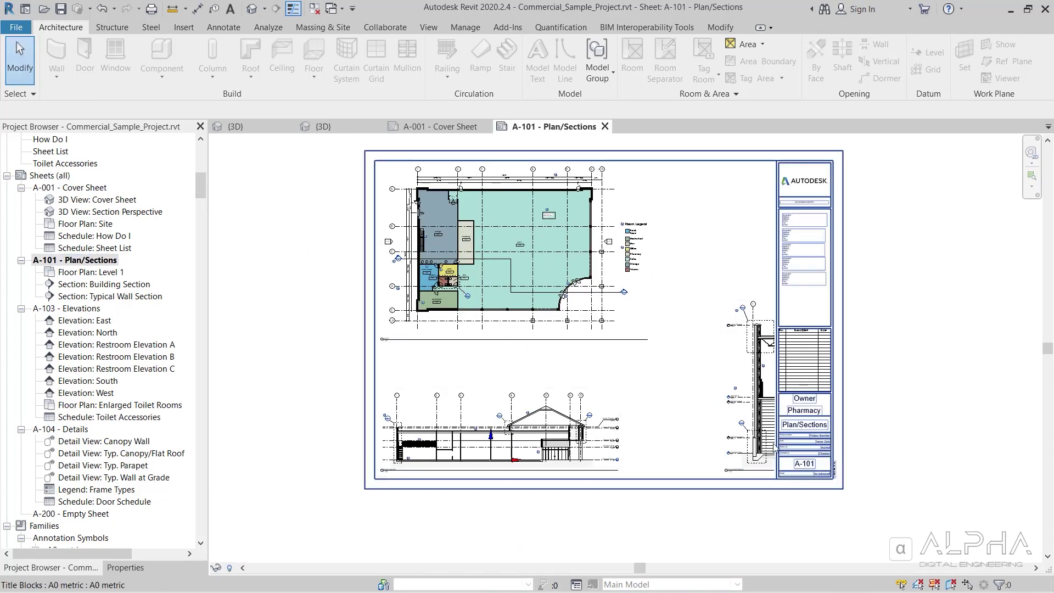
scroll(775, 446, "up", 3)
scroll(569, 387, "down", 2)
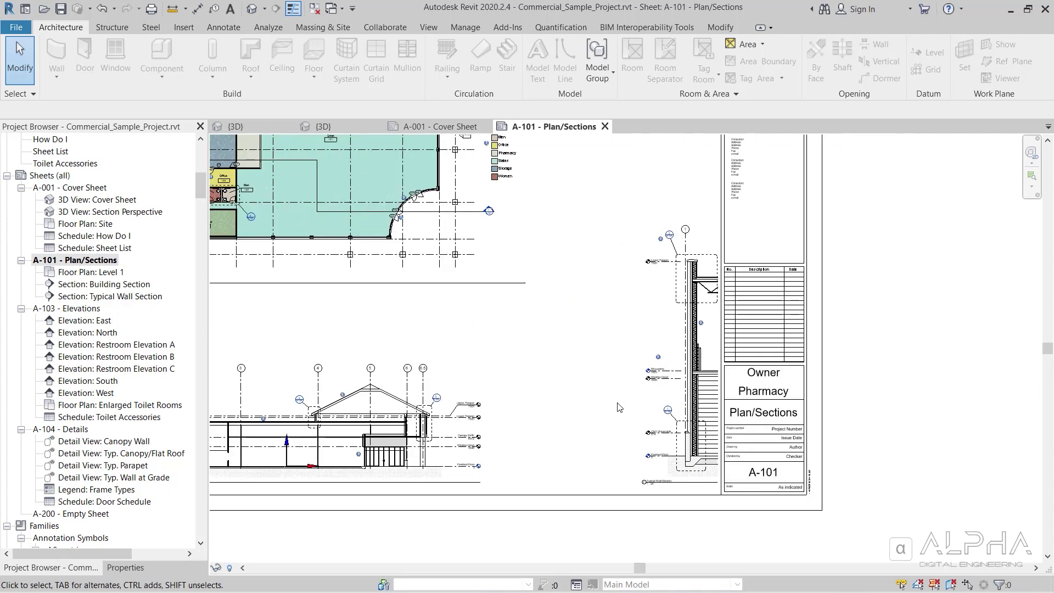
scroll(619, 407, "up", 2)
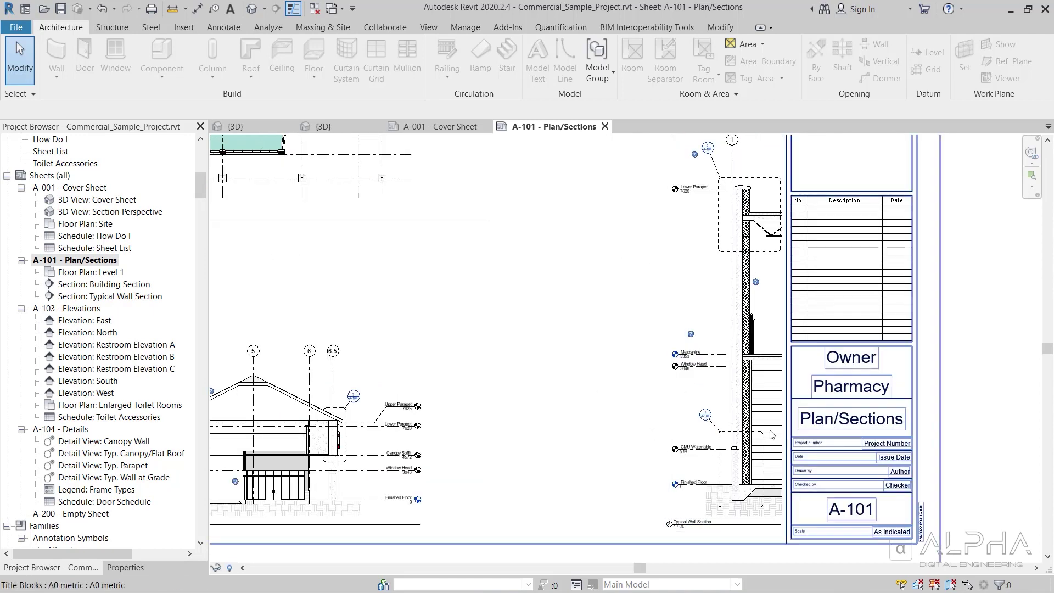
scroll(604, 352, "down", 4)
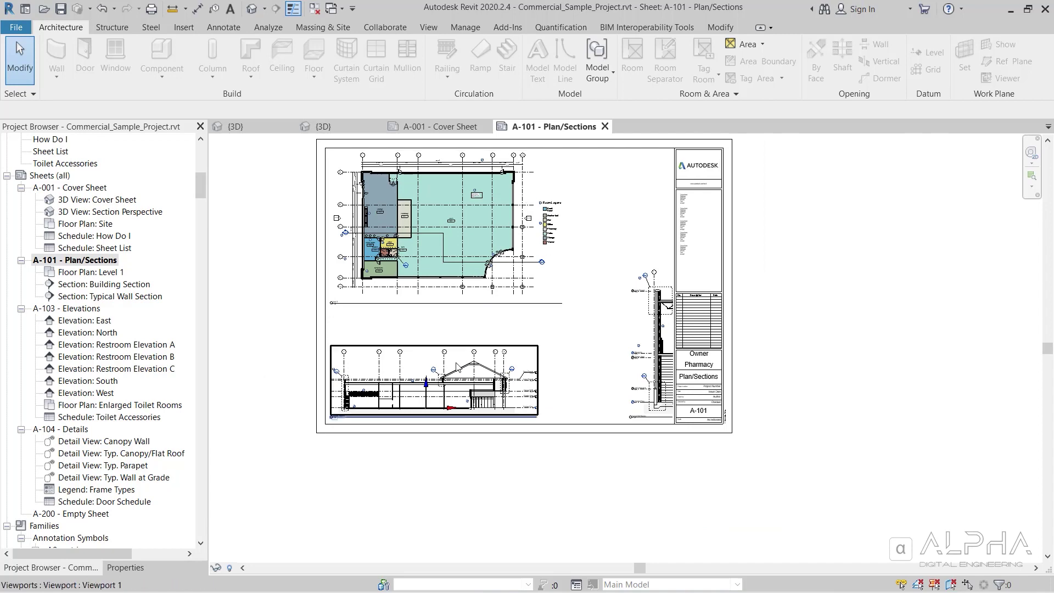
- Open sheet A-103 - Elevations and recentre it in the view
left_click(92, 309)
double_click(91, 309)
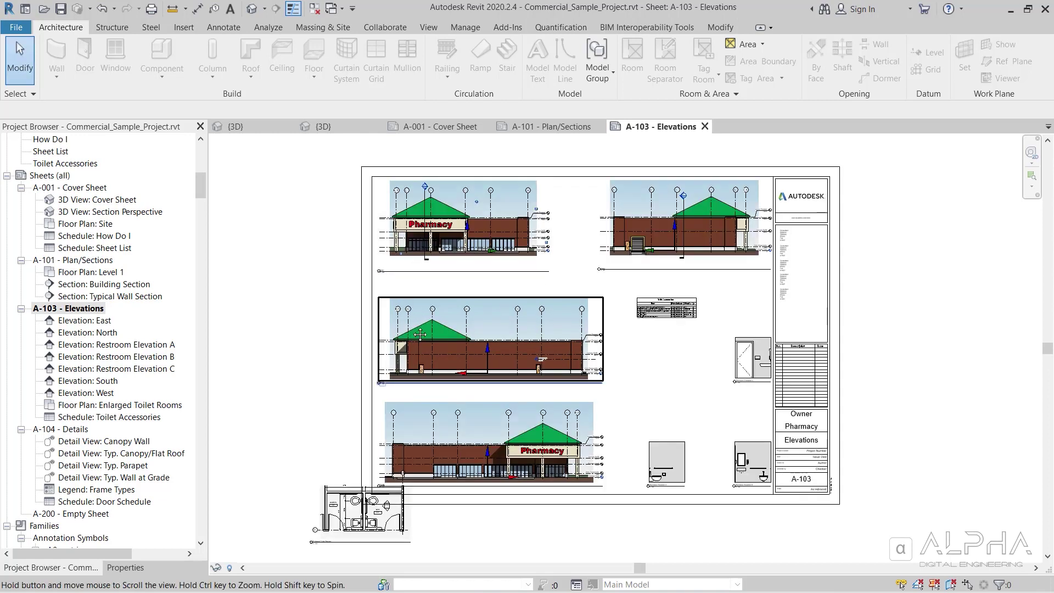
scroll(420, 334, "up", 2)
scroll(384, 302, "down", 3)
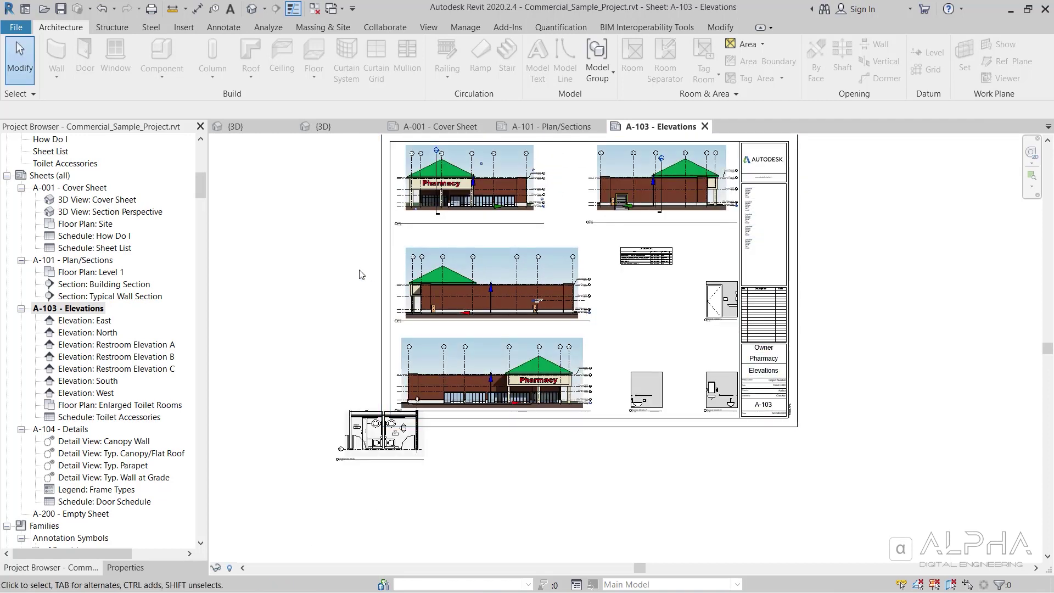
middle_click_drag(361, 275, 374, 284)
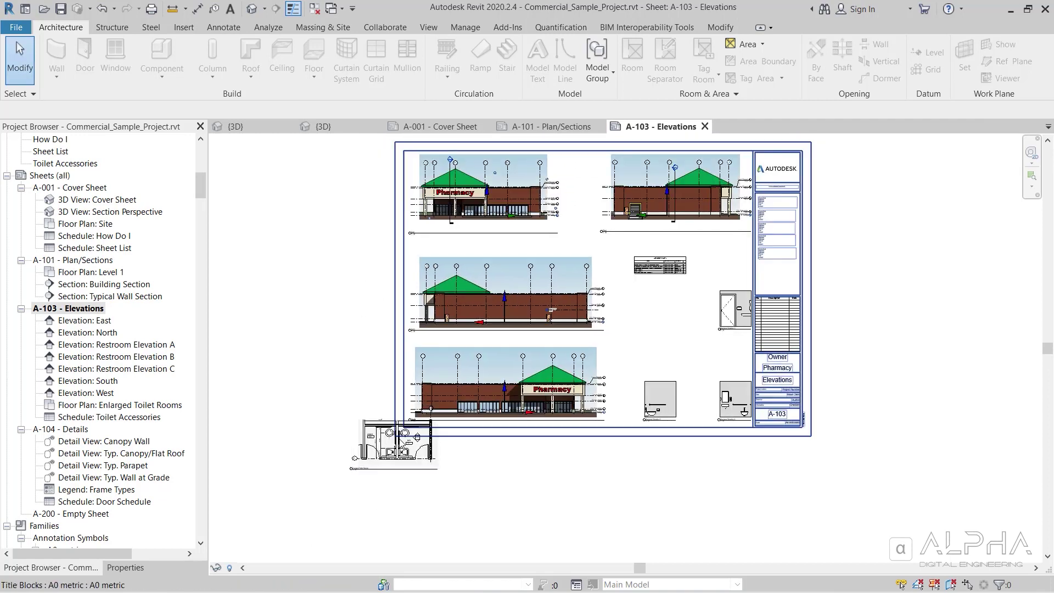
- Move the Enlarged Toilet Rooms viewport from off the sheet into its middle-right
left_click(405, 439)
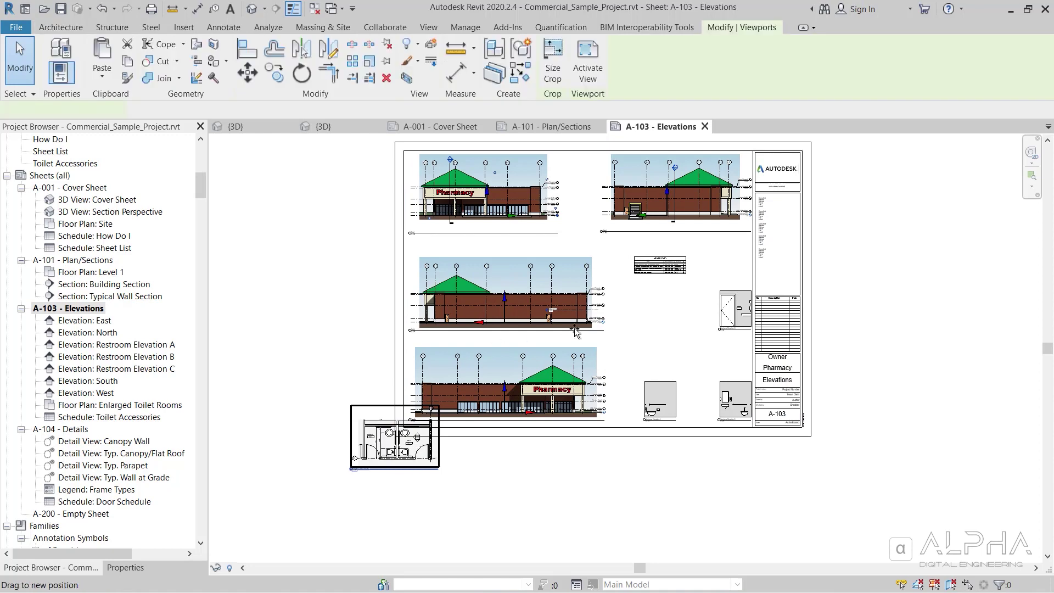
left_click_drag(576, 332, 654, 324)
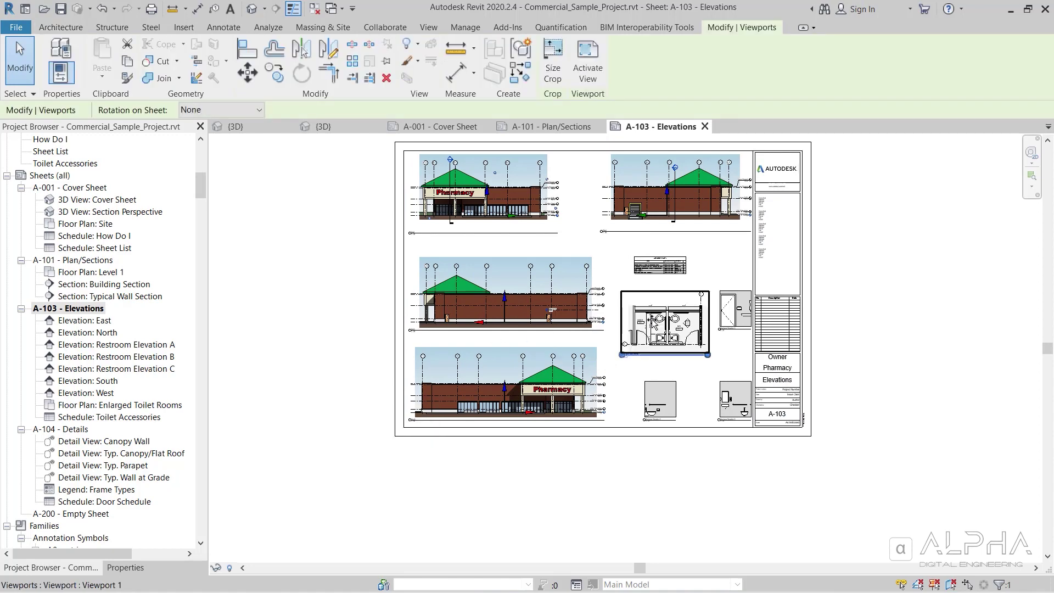
key("Escape")
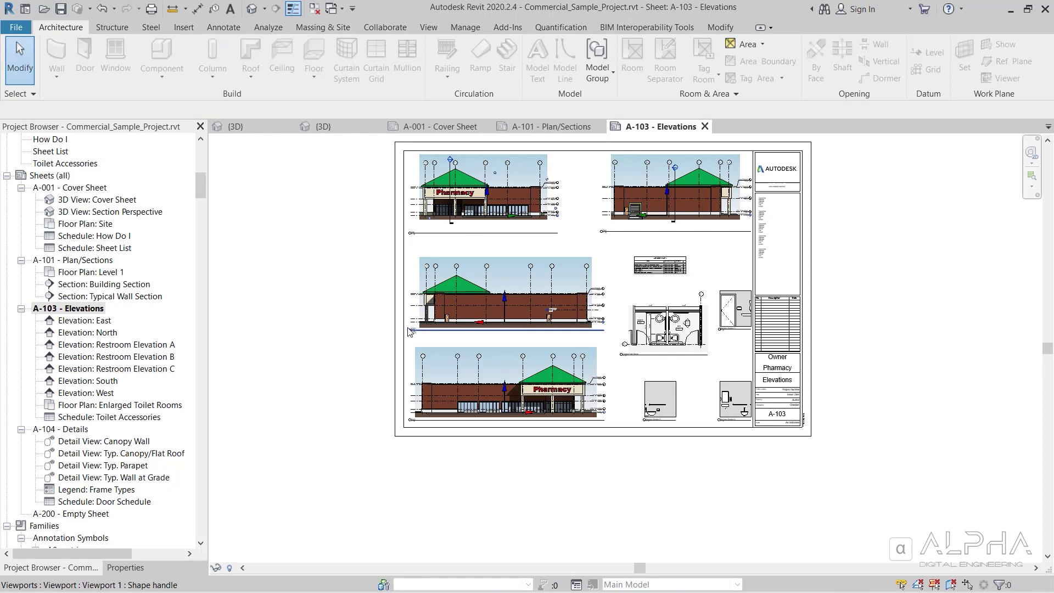
scroll(414, 297, "up", 1)
scroll(423, 233, "up", 1)
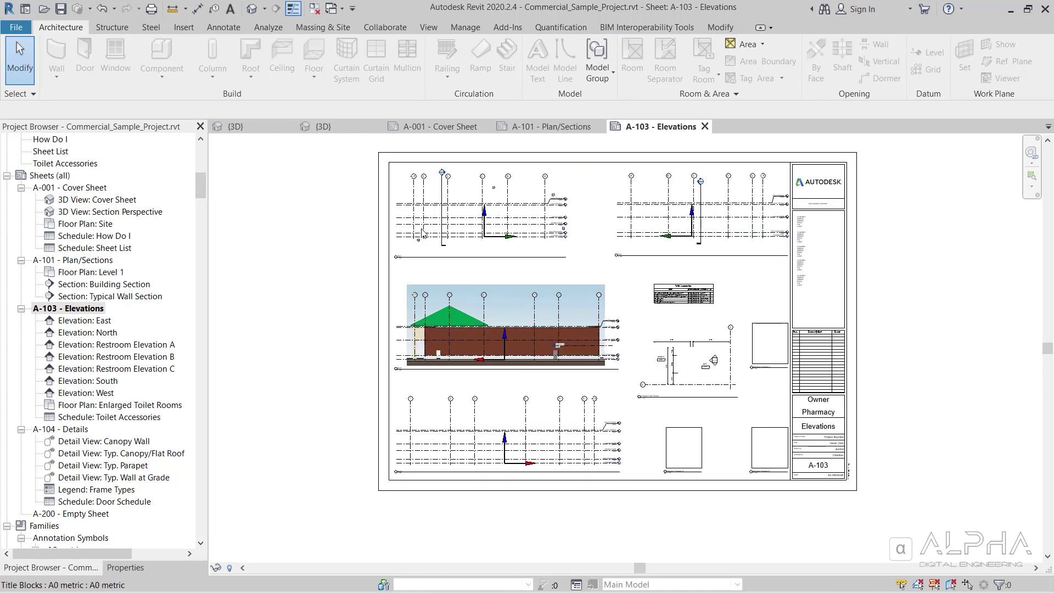
scroll(423, 233, "up", 1)
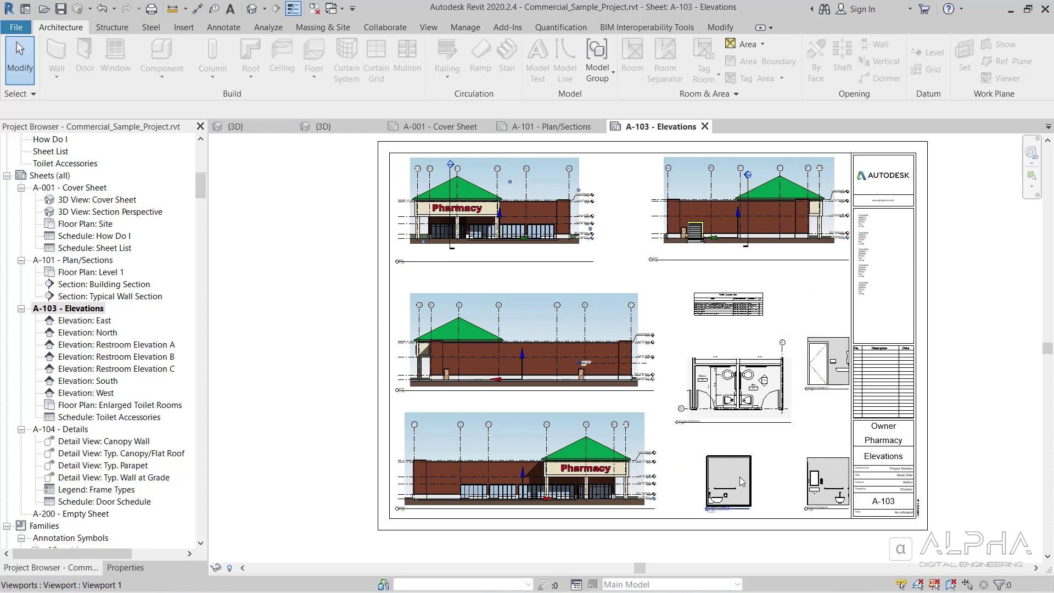
- Open sheets A-104 - Details and A-200 Empty Sheet
double_click(75, 427)
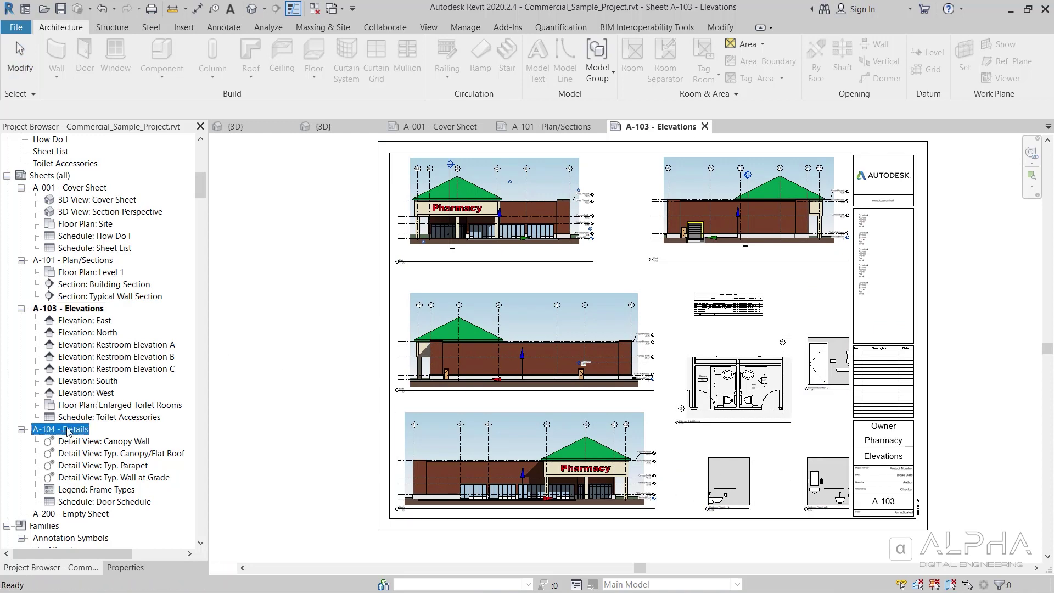
scroll(357, 298, "down", 1)
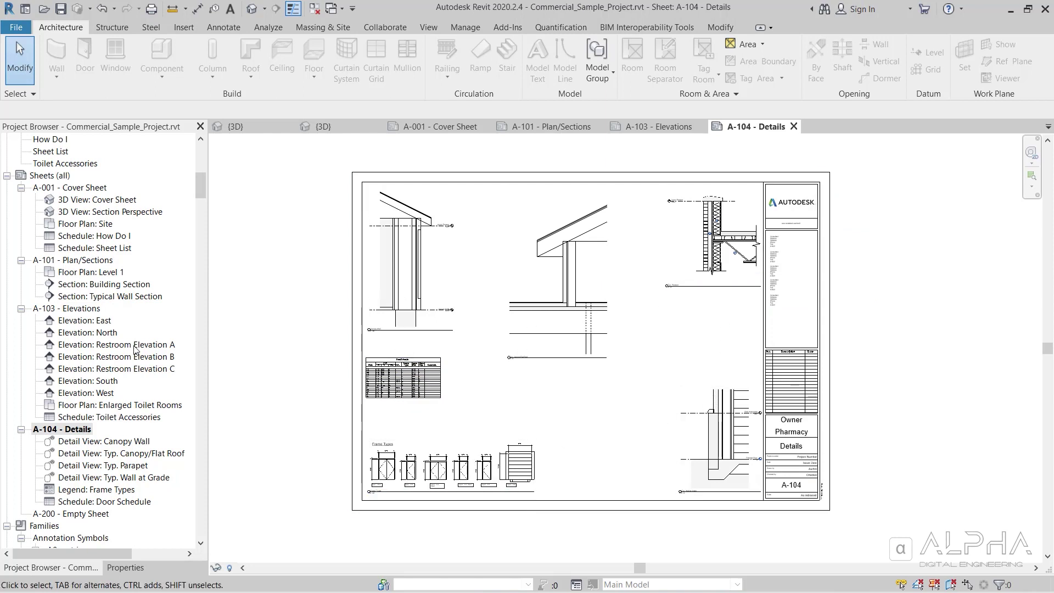
left_click(82, 515)
double_click(82, 516)
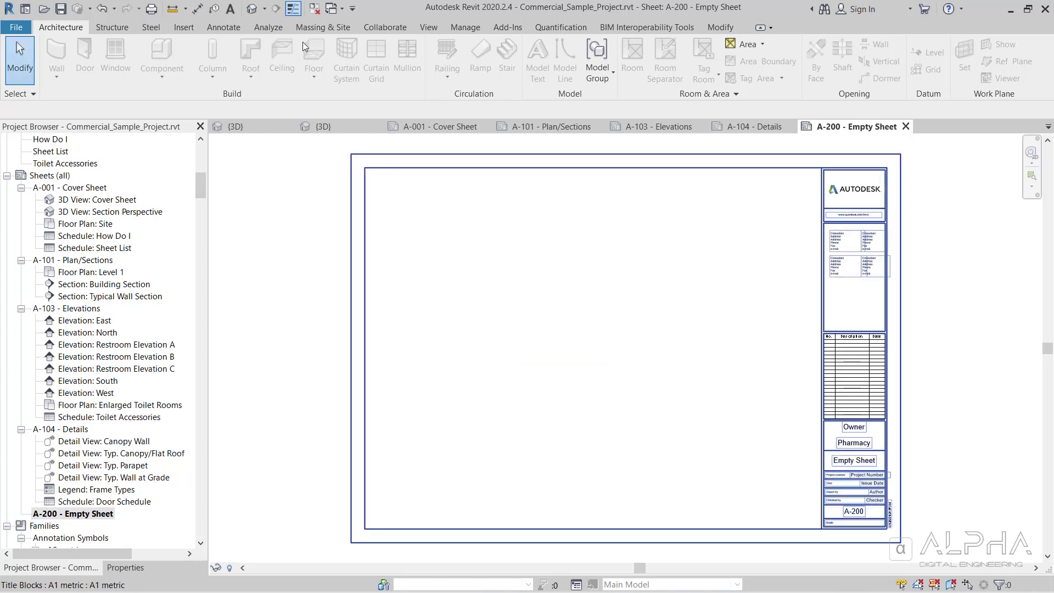
- Close the other views and the Commercial sample project without saving
left_click(314, 9)
left_click(405, 127)
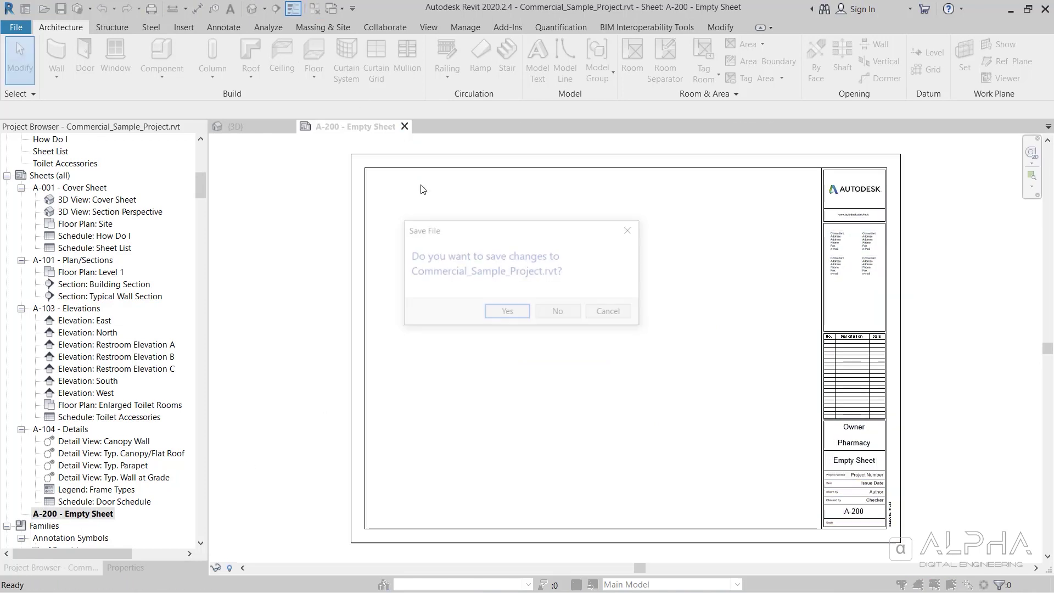
left_click(552, 310)
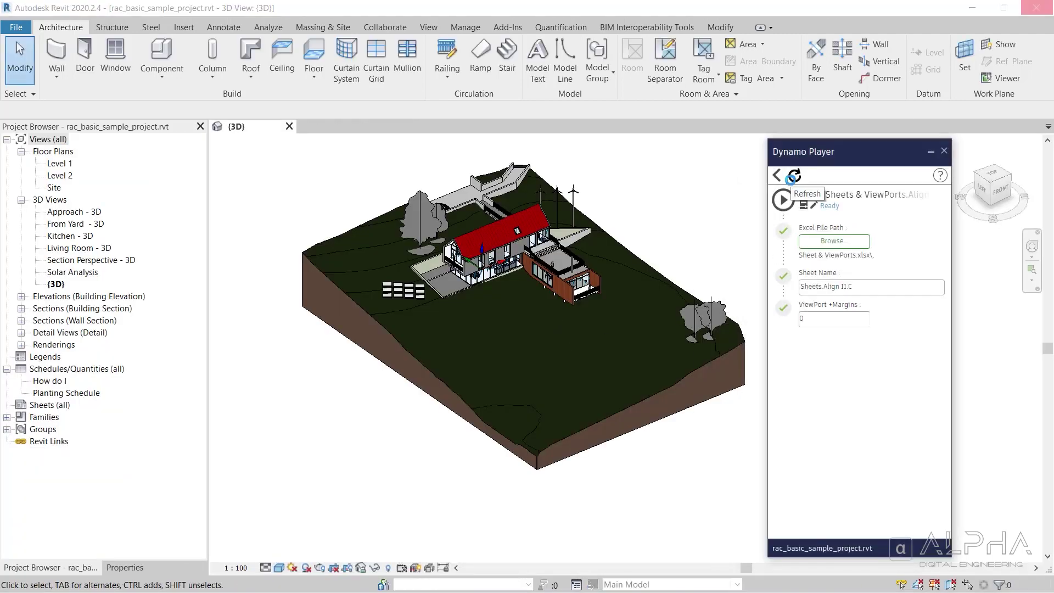
- Refresh Dynamo Player and review the Sheets.Align II.RAC worksheet, then minimize Excel
left_click(794, 175)
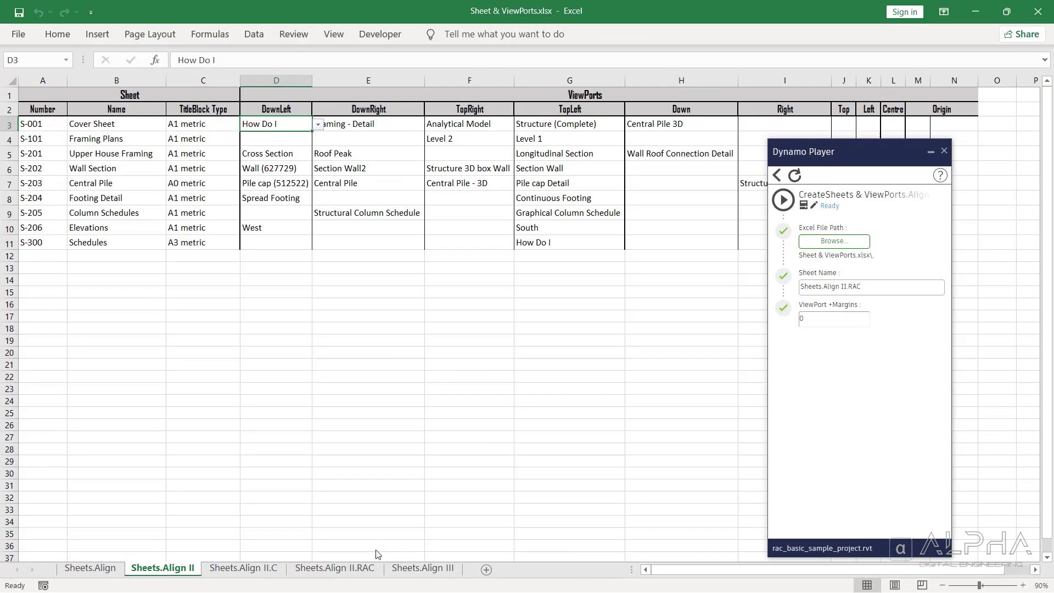
left_click(360, 569)
left_click(931, 153)
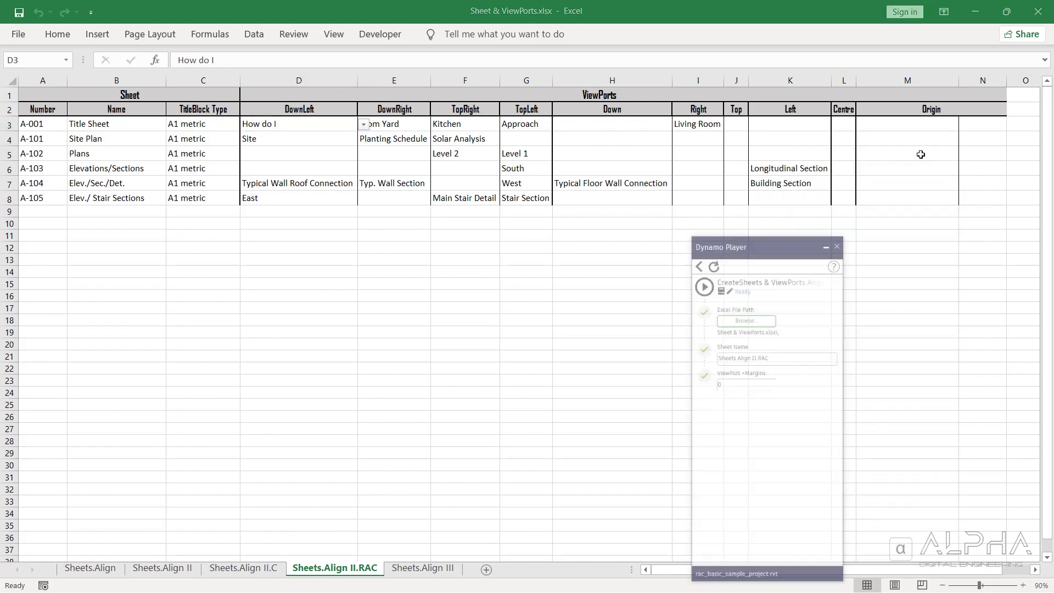
left_click(976, 11)
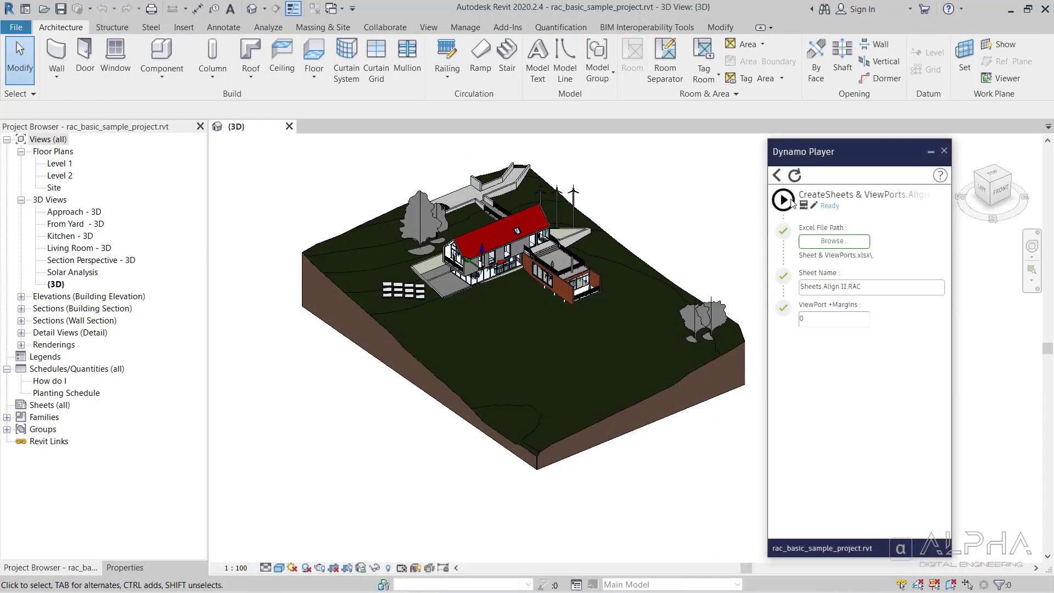
- Run the Dynamo script to create 6 sheets and 20 viewports, then close the player
left_click(788, 201)
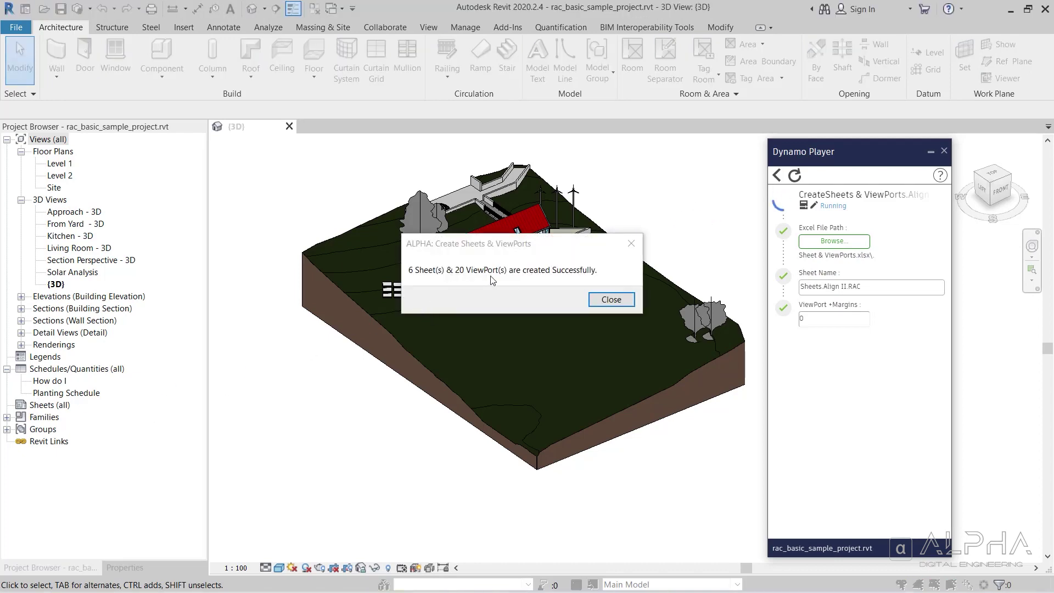
left_click(610, 300)
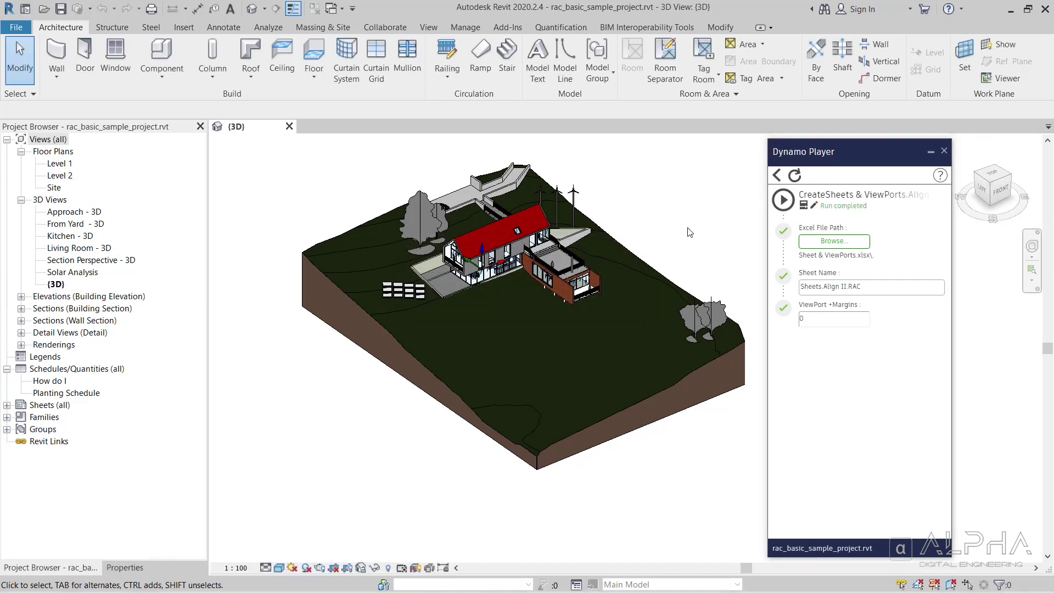
left_click(930, 151)
- Expand all branches under Sheets (all) and open A-001 - Title Sheet
left_click(6, 405)
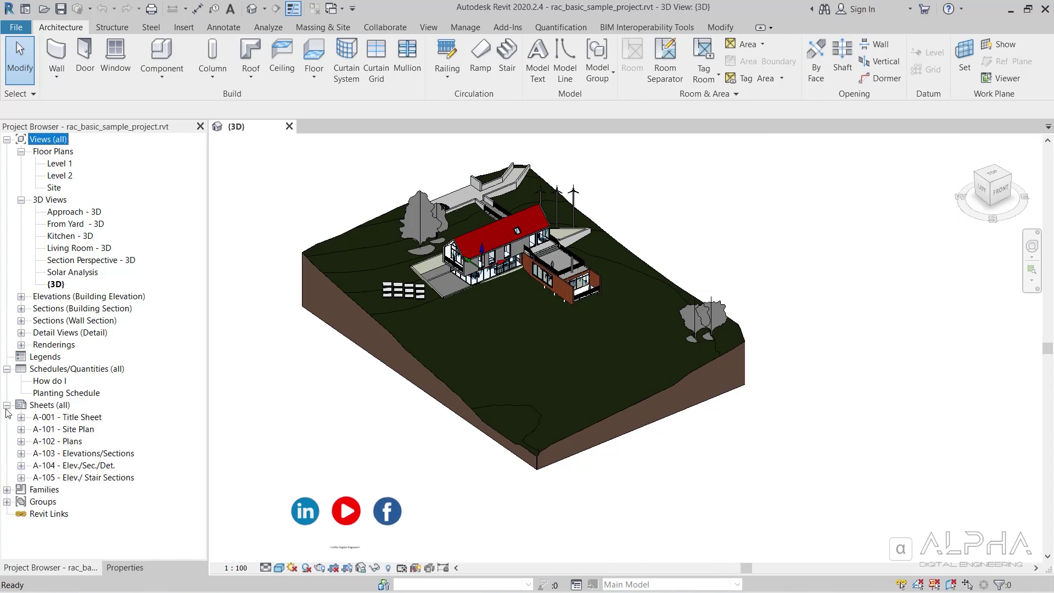
right_click(34, 407)
left_click(98, 481)
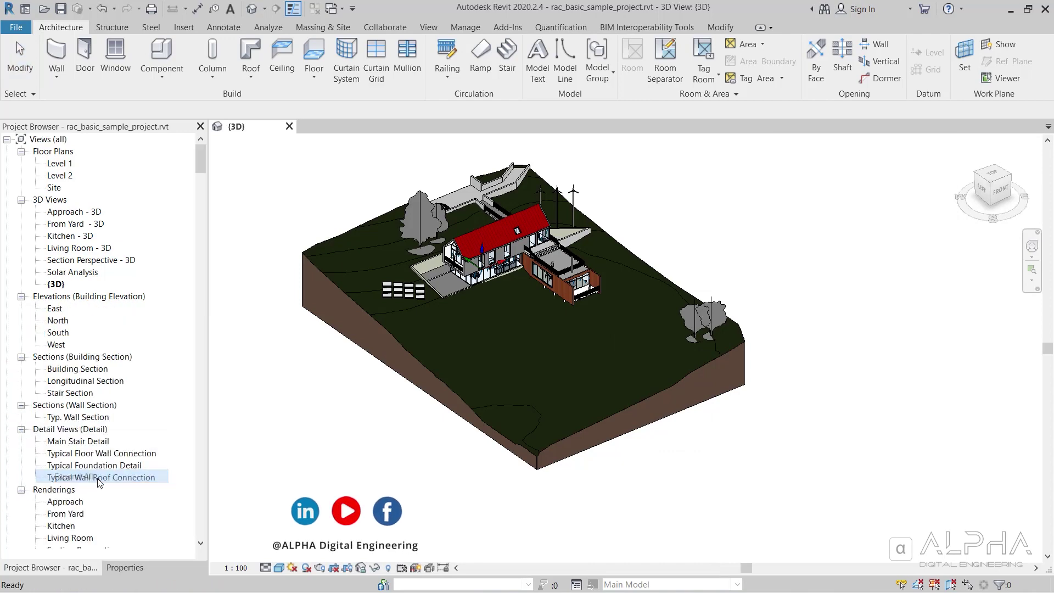
scroll(101, 377, "down", 2)
scroll(100, 377, "down", 4)
scroll(100, 378, "down", 4)
scroll(102, 374, "down", 2)
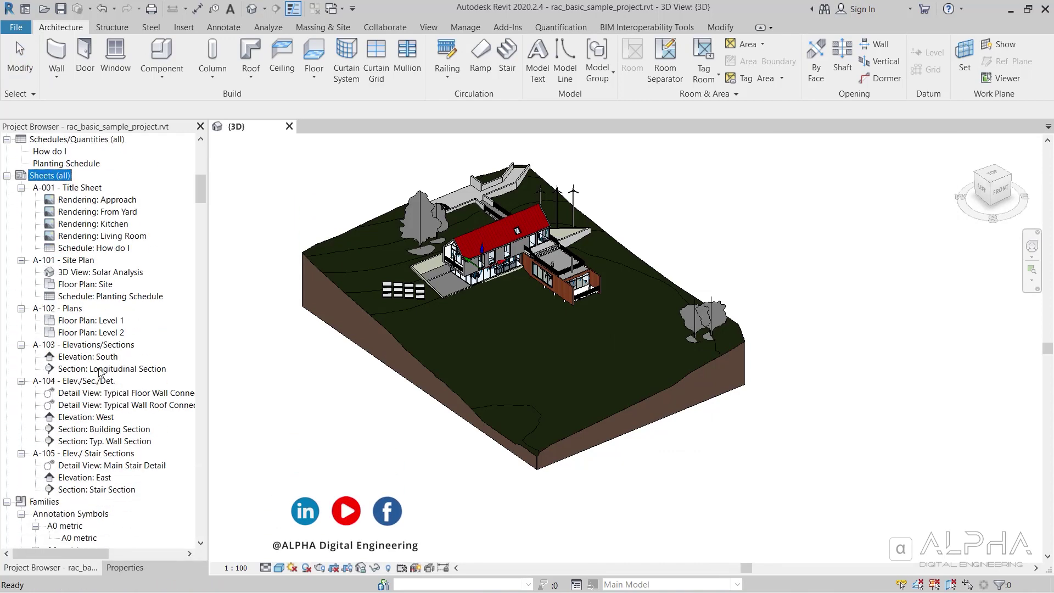
scroll(103, 351, "down", 2)
double_click(83, 164)
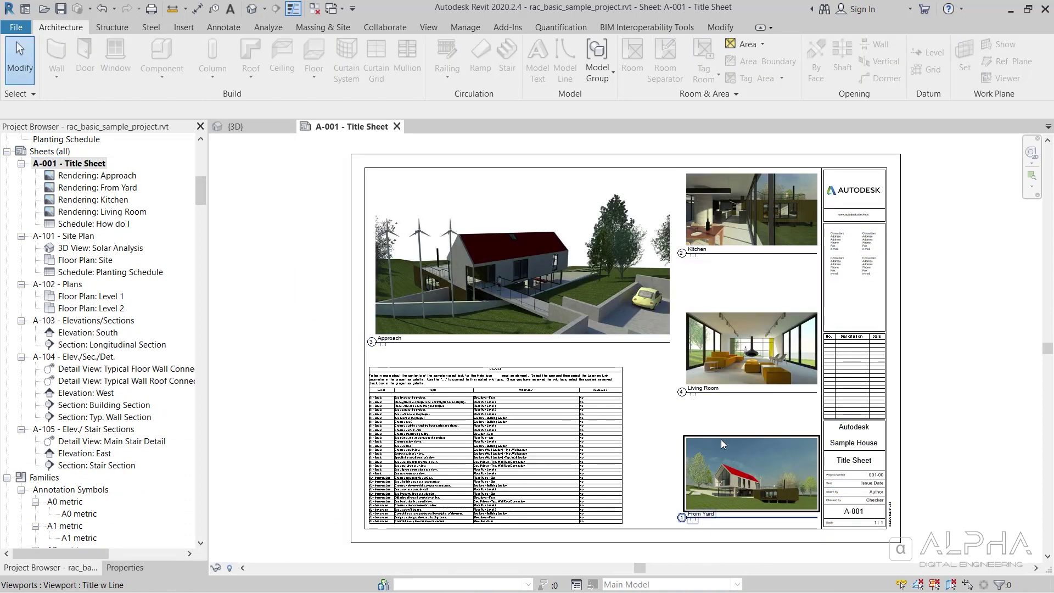
- On sheet A-101 - Site Plan, move the Solar Analysis title right beneath its image
left_click(79, 237)
double_click(79, 236)
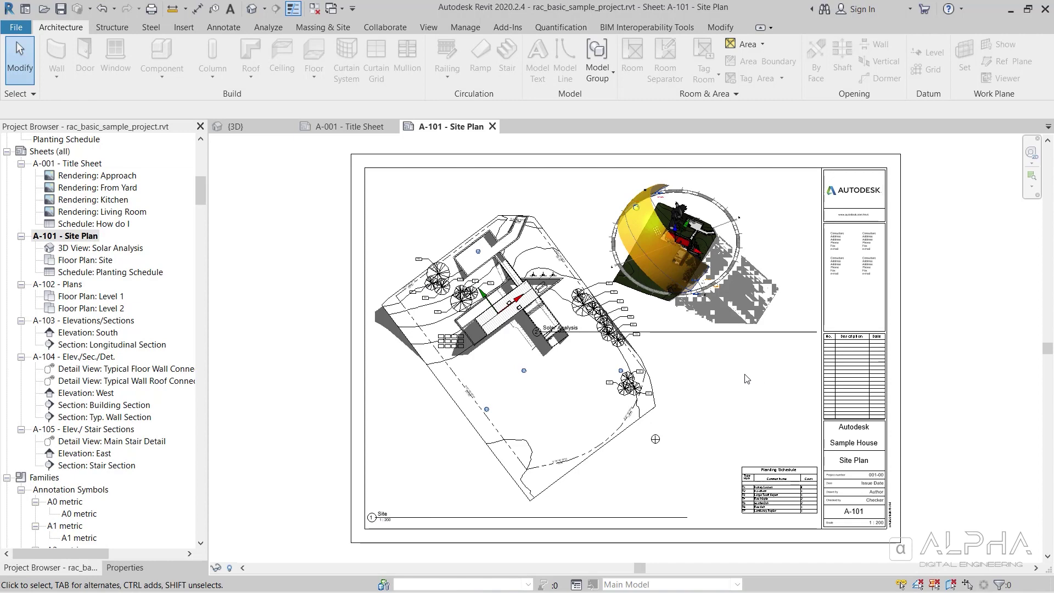
left_click(714, 332)
scroll(708, 353, "up", 1)
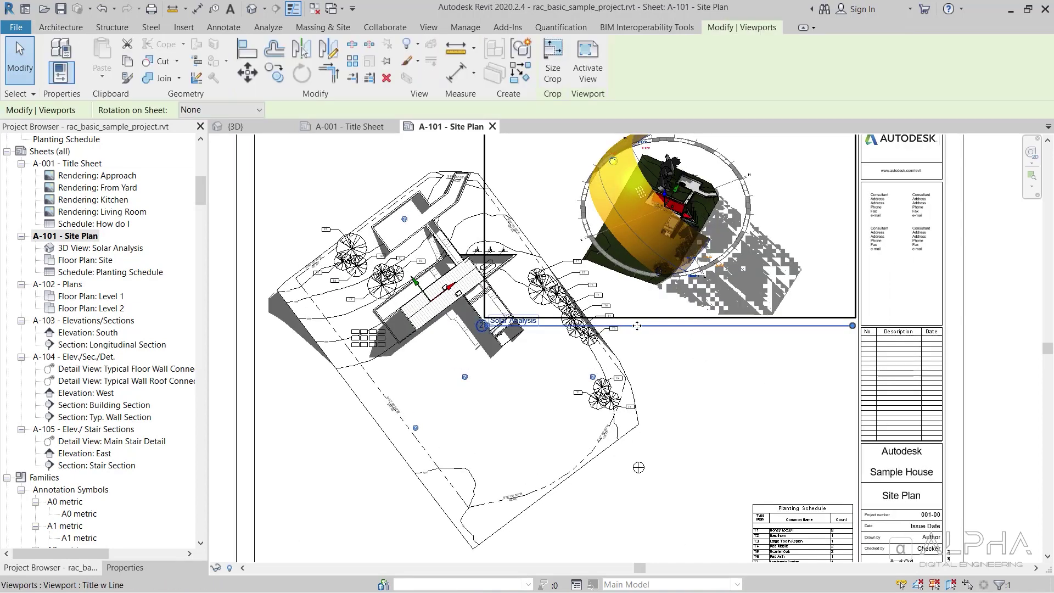
mouse_move(637, 326)
left_mouse_down()
mouse_move(740, 334)
mouse_move(679, 342)
mouse_move(708, 327)
mouse_move(833, 333)
left_mouse_up()
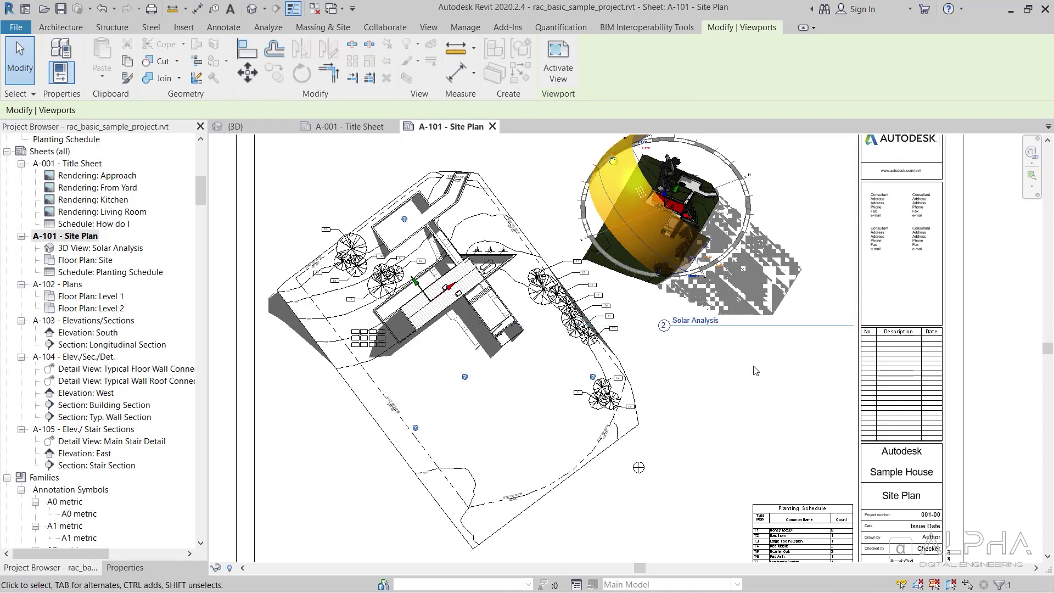
key("Escape")
key("z")
key("f")
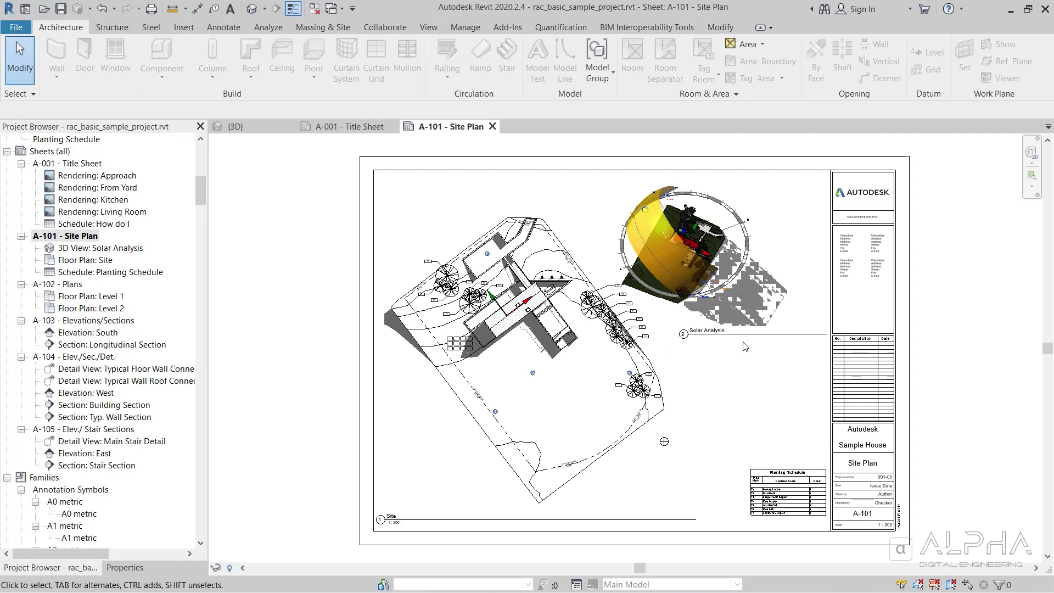
- Keep the Solar Analysis viewport type as Title w Line and select sheet A-102 Plans
left_click(128, 569)
left_click(764, 291)
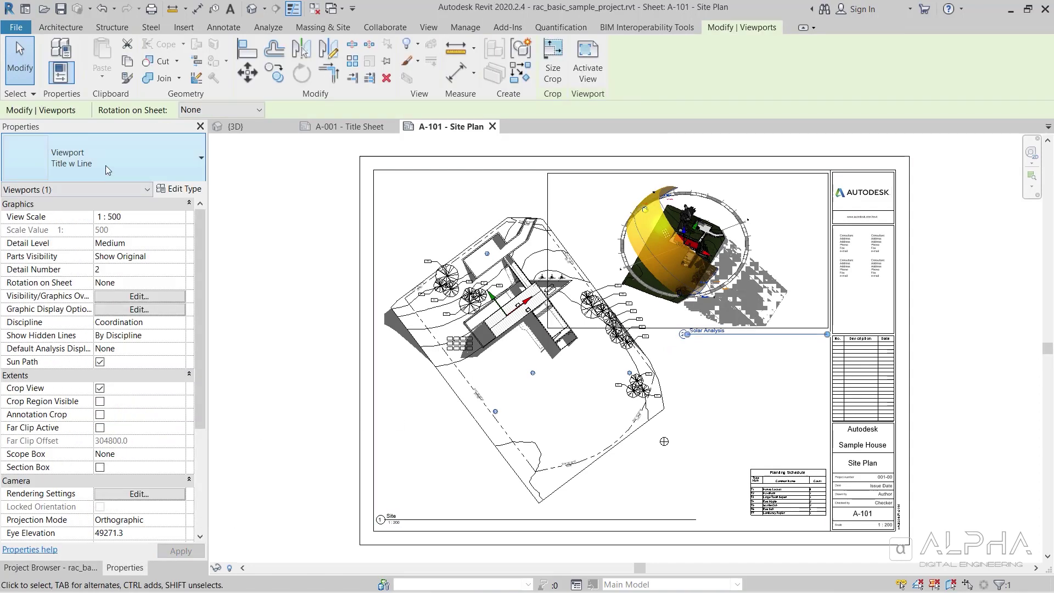
left_click(106, 166)
left_click(135, 231)
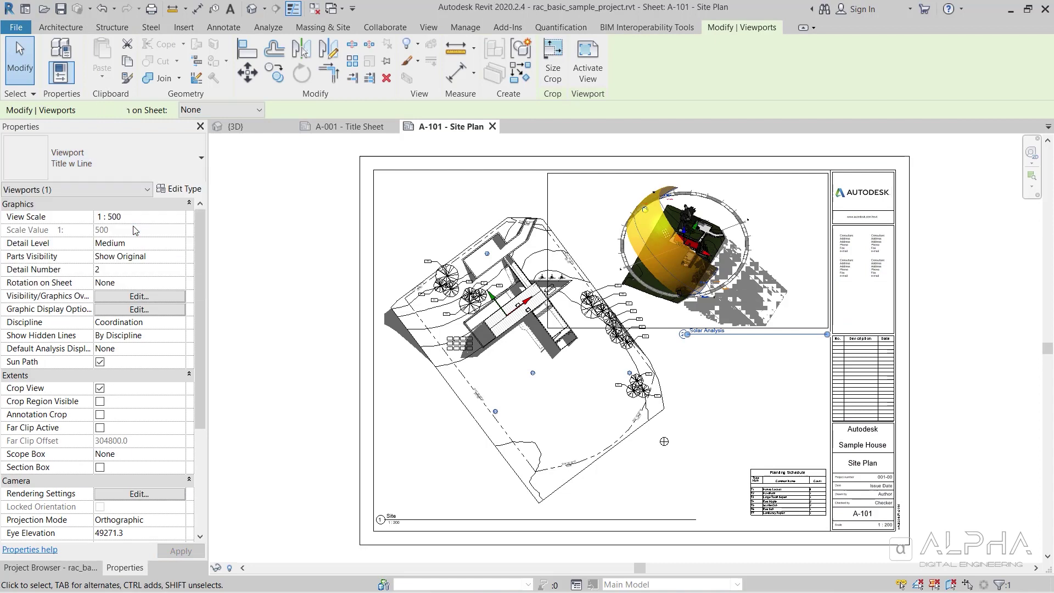
left_click(749, 360)
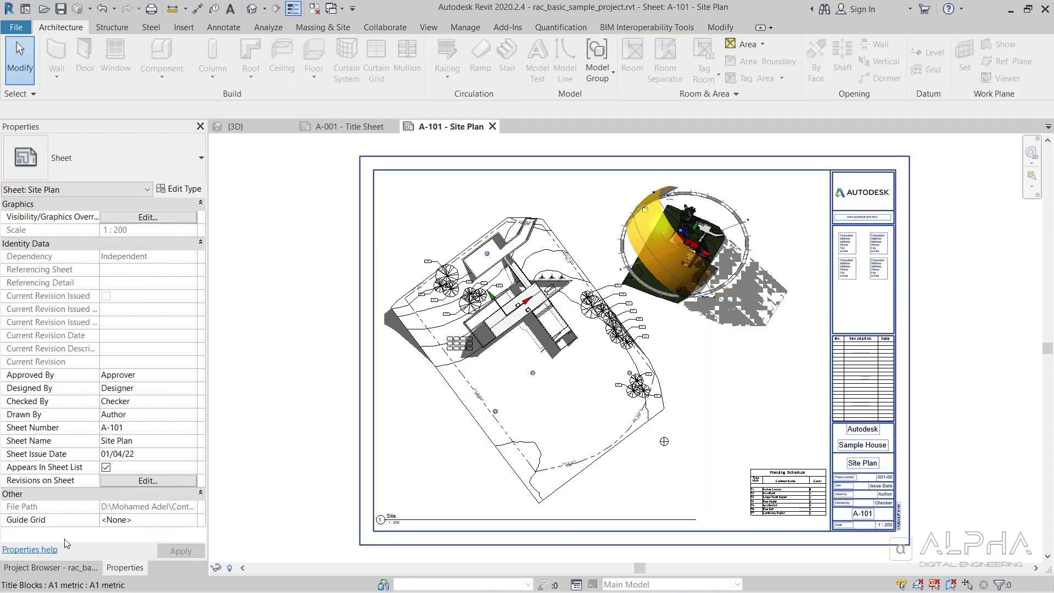
left_click(44, 569)
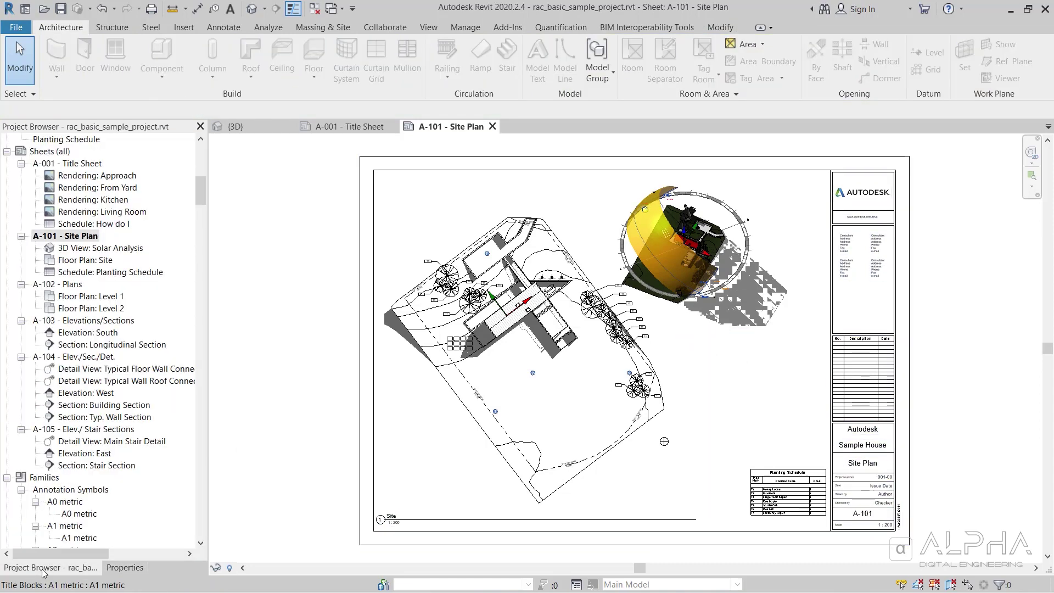
left_click(71, 288)
- Open sheets A-102 Plans, A-103, A-104 and A-105 Elev./ Stair Sections in turn
double_click(70, 285)
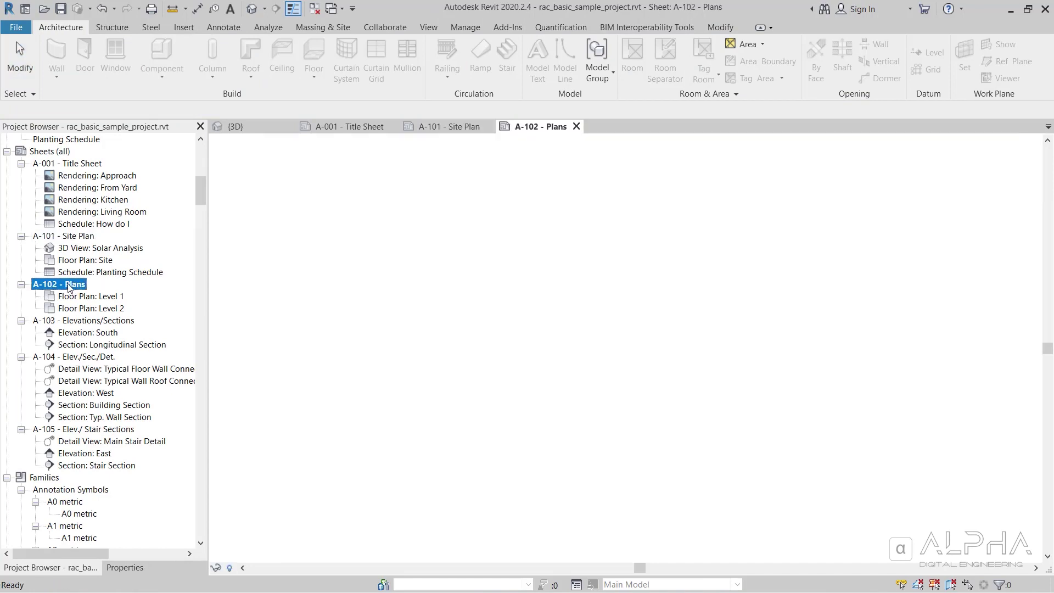
left_click(642, 399)
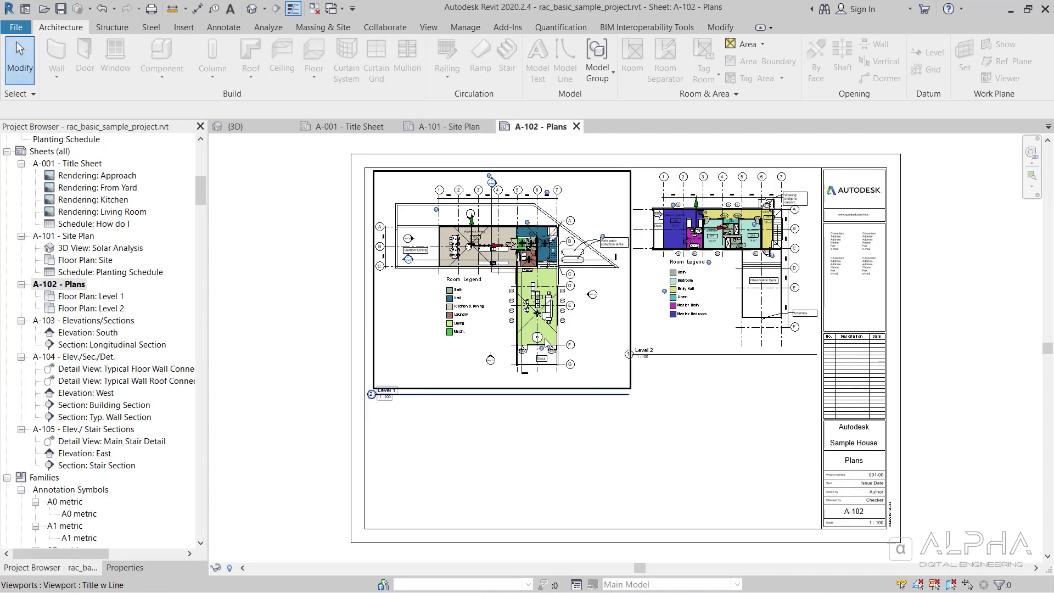
double_click(76, 321)
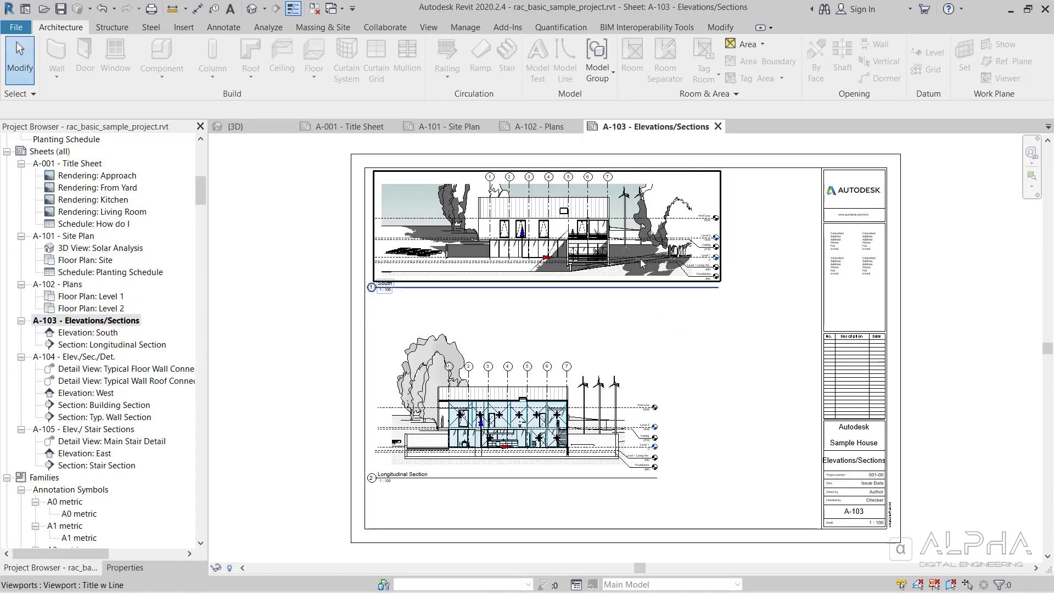
left_click(75, 357)
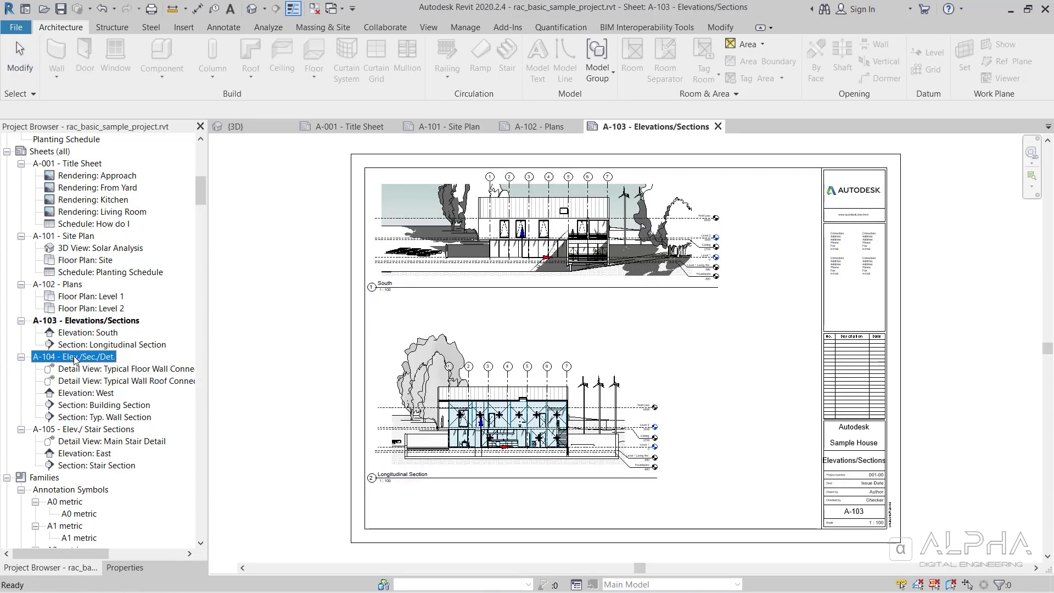
double_click(75, 357)
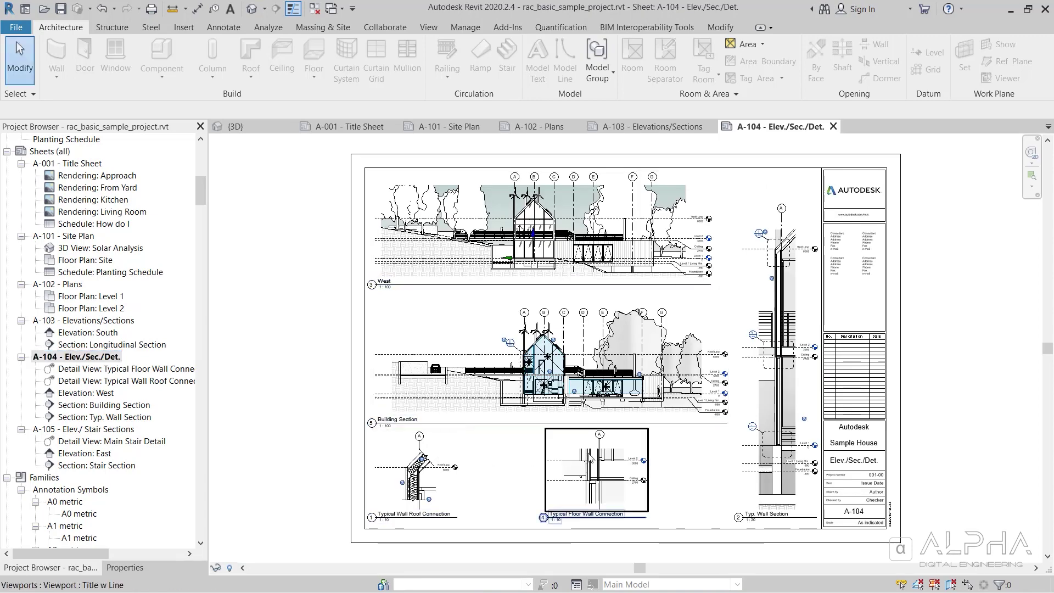
left_click(75, 431)
double_click(75, 431)
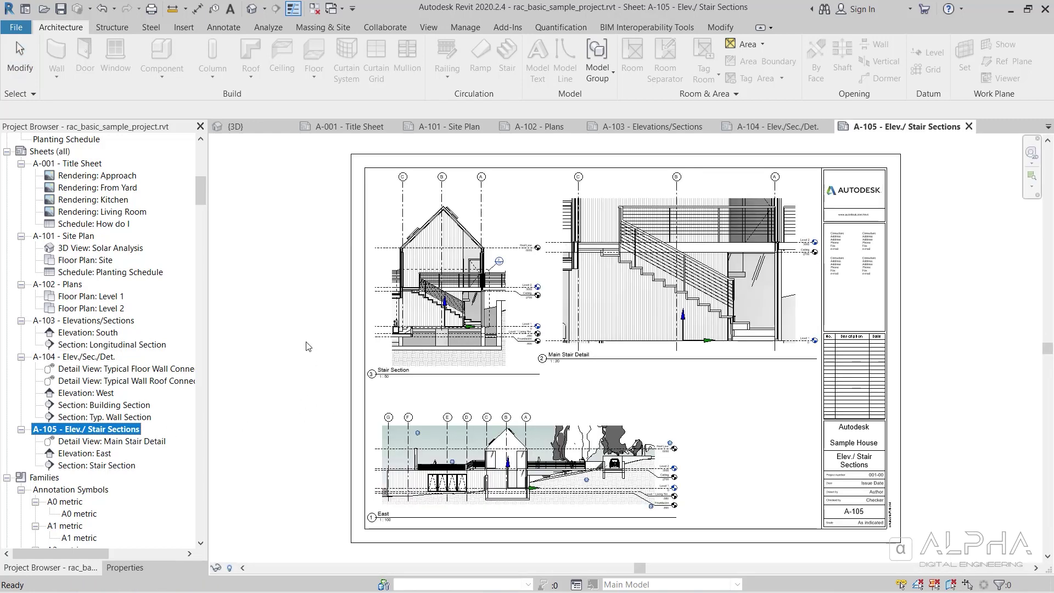